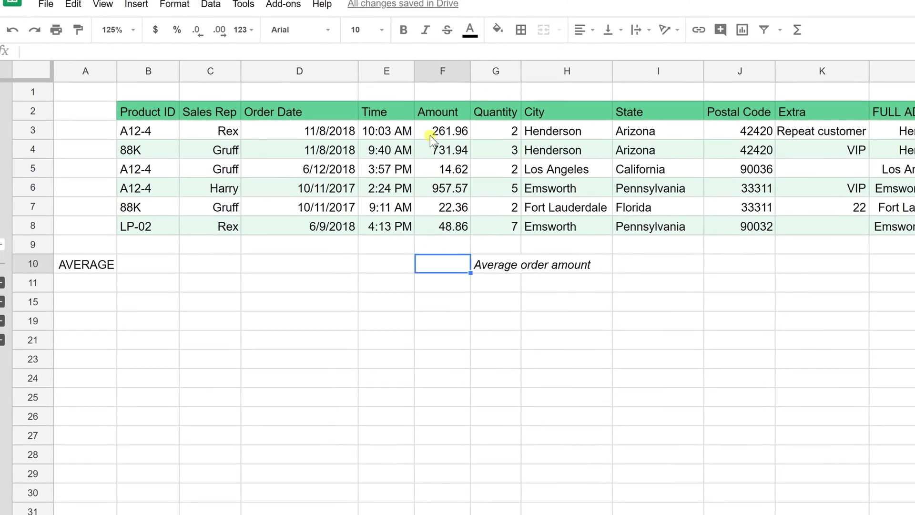
# Enter =AVERAGE(F3:F8) in F10, giving an average order amount of 339.55
pyautogui.moveTo(504, 135); pyautogui.dragTo(508, 241)
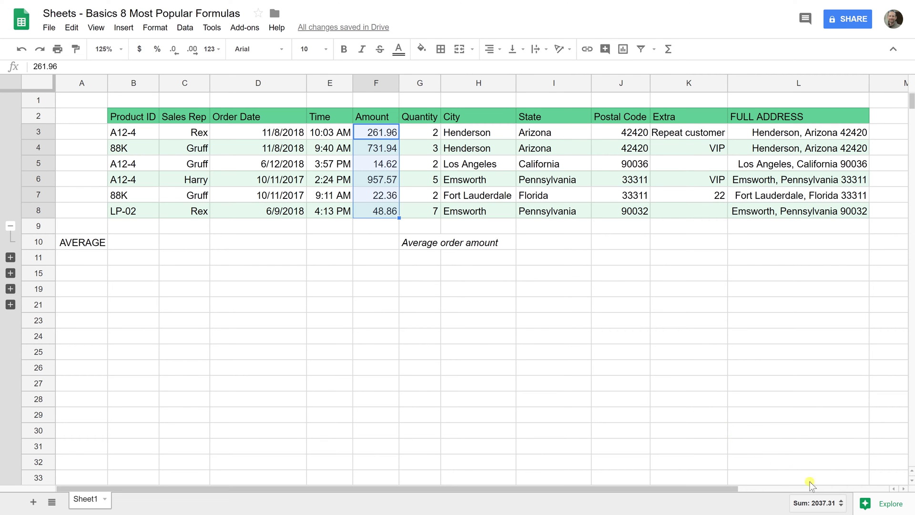
pyautogui.click(824, 503)
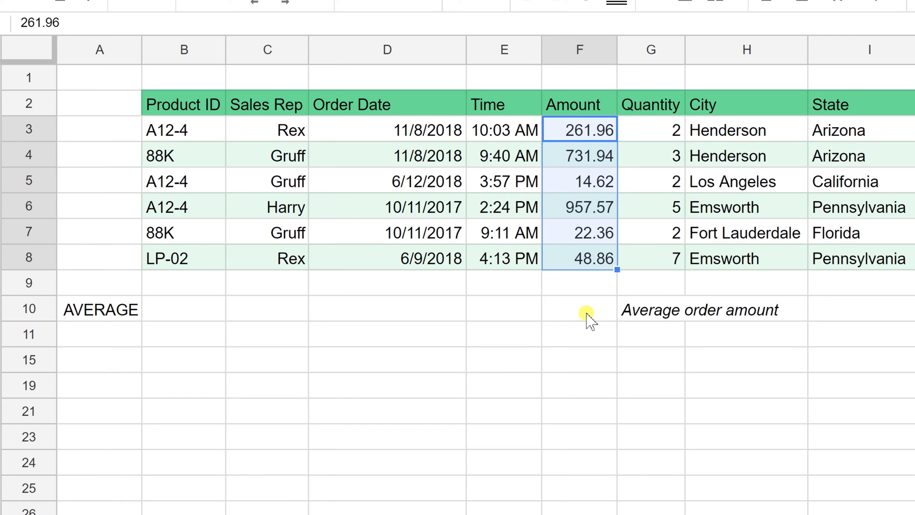
pyautogui.click(587, 315)
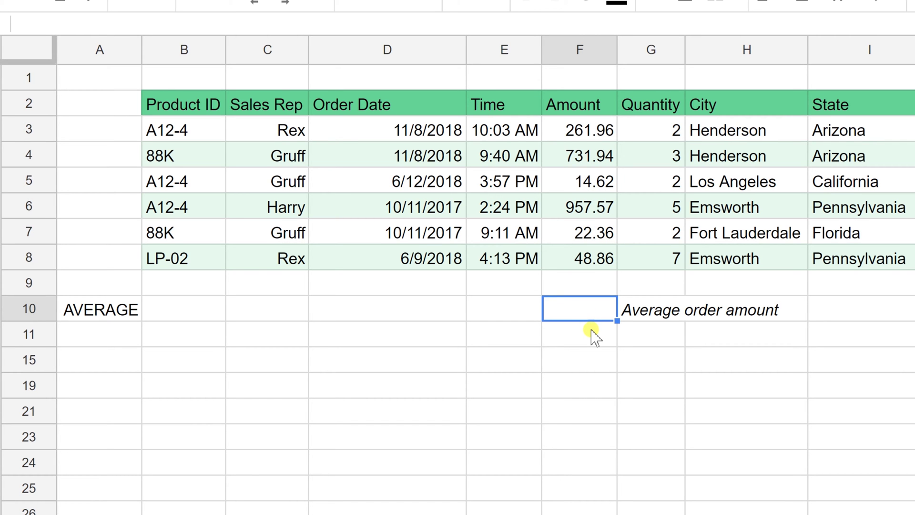
pyautogui.write('=av')
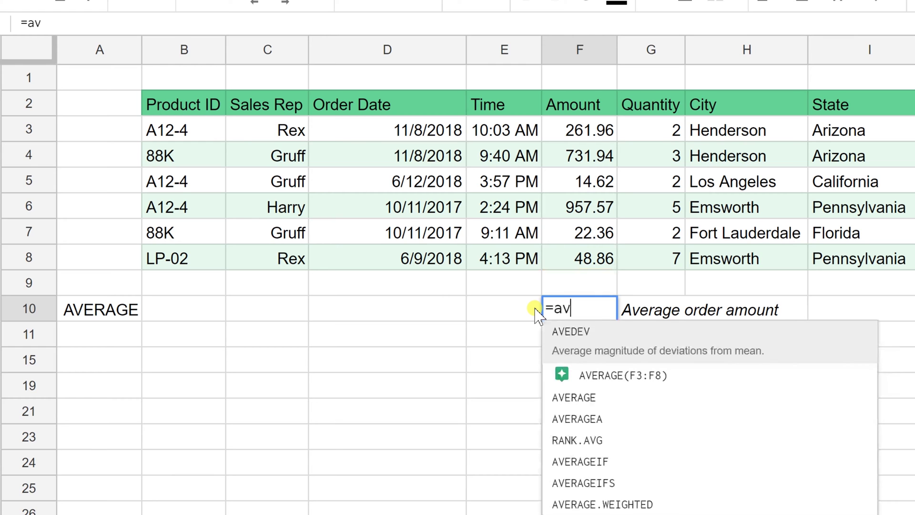
pyautogui.write('era')
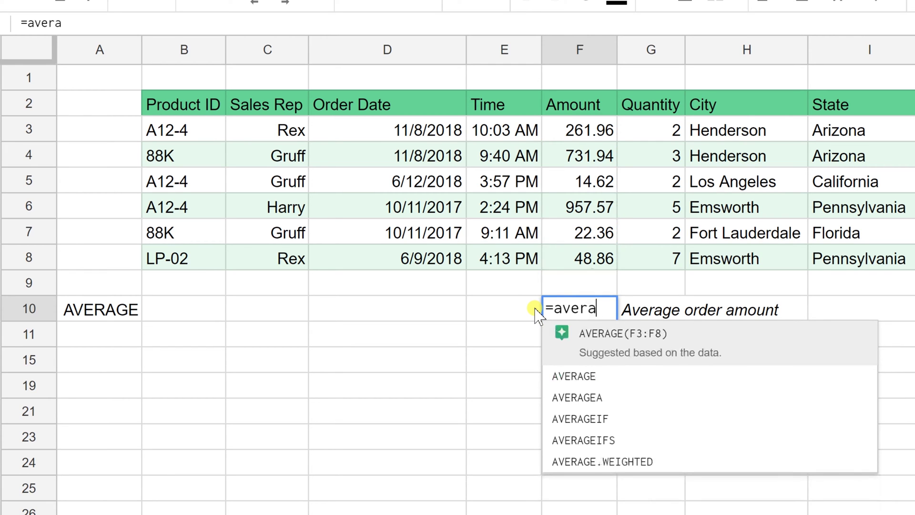
pyautogui.write('ge')
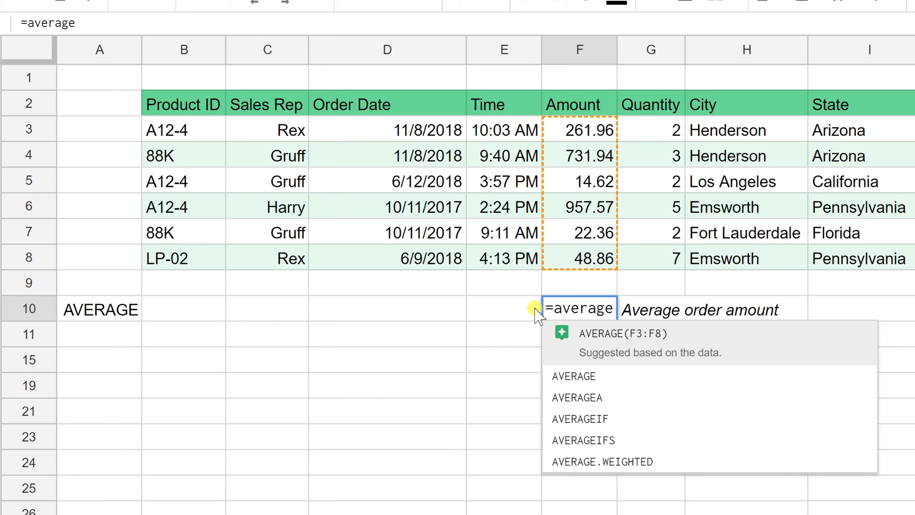
pyautogui.write('(')
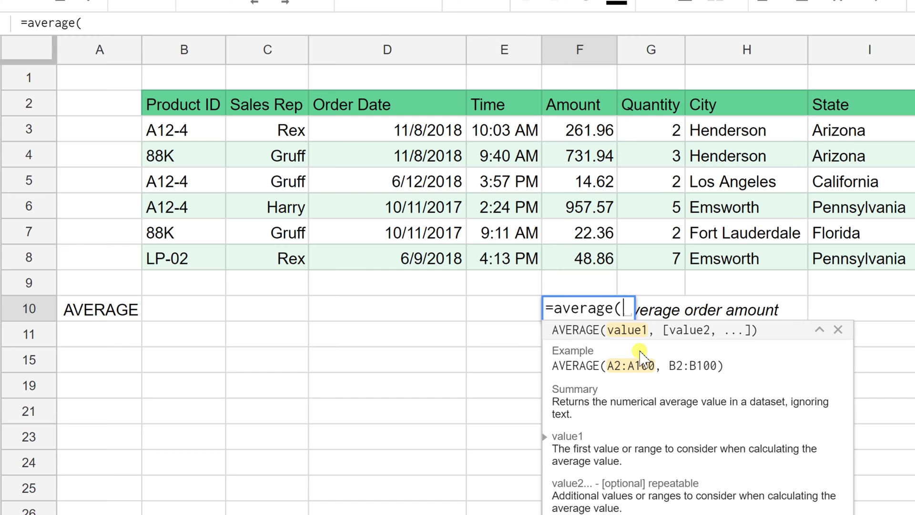
pyautogui.write('f')
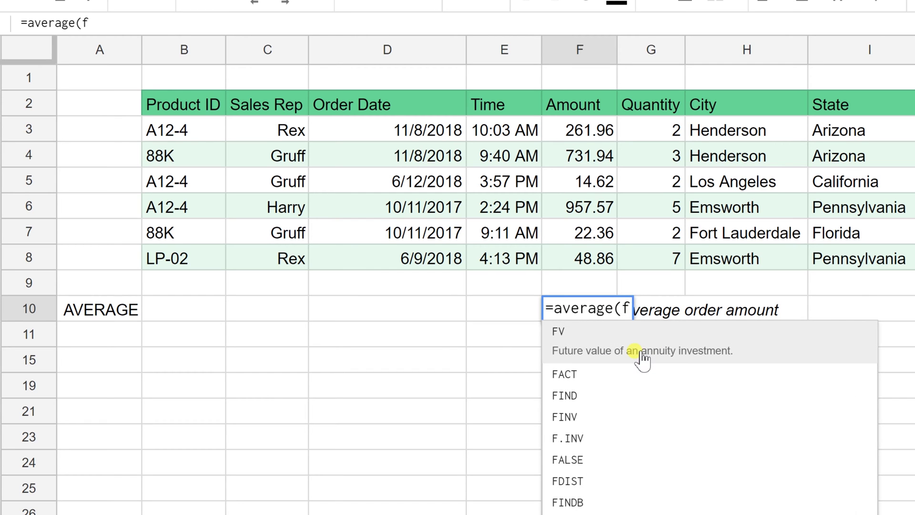
pyautogui.write('3')
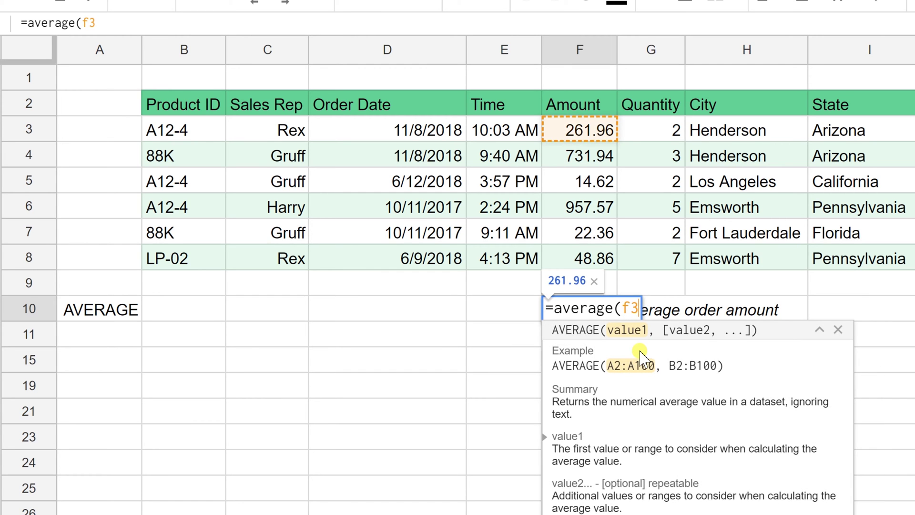
pyautogui.write(':f')
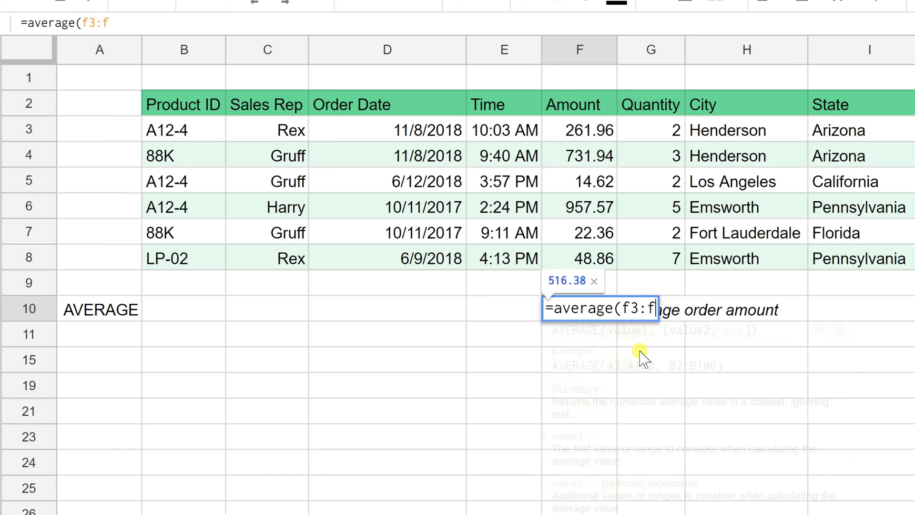
pyautogui.write('8')
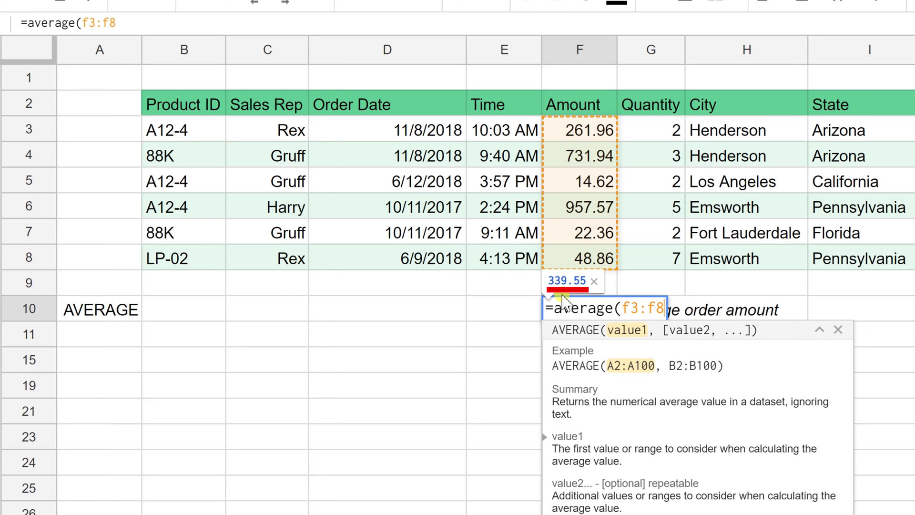
pyautogui.write(')')
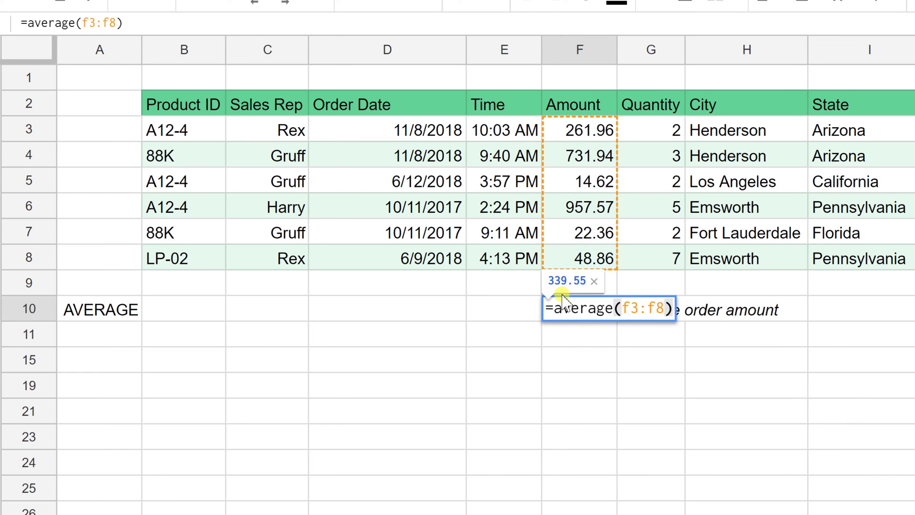
pyautogui.press('Return')
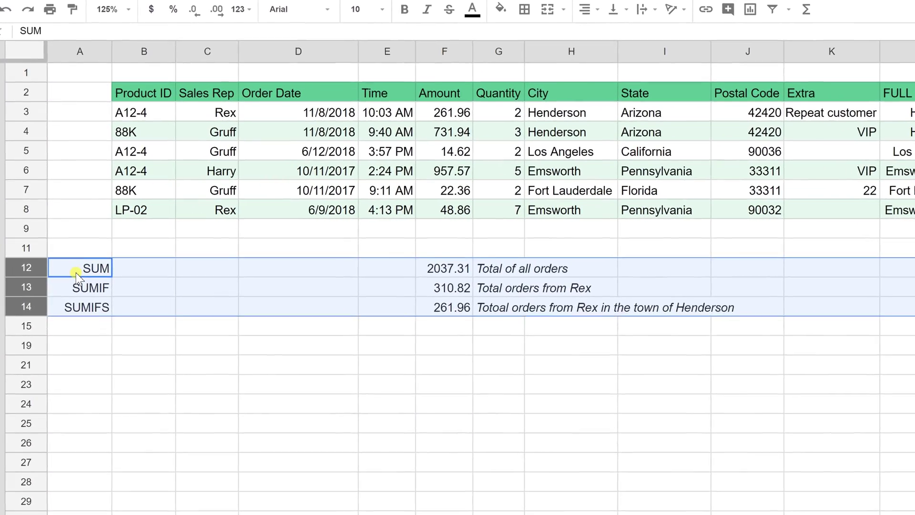
# Inspect the =SUM(F3:F8) formula in F12 and its help, confirming the 2037.31 total
pyautogui.click(76, 276)
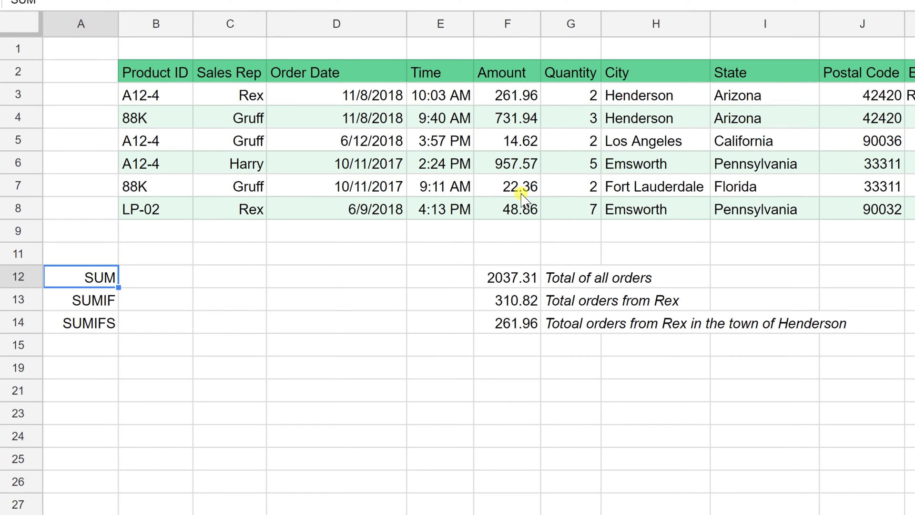
pyautogui.doubleClick(518, 277)
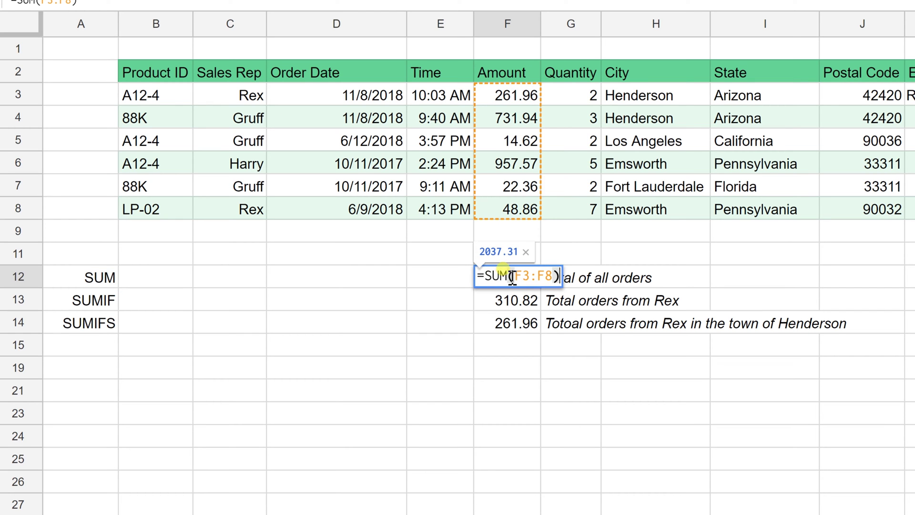
pyautogui.click(517, 277)
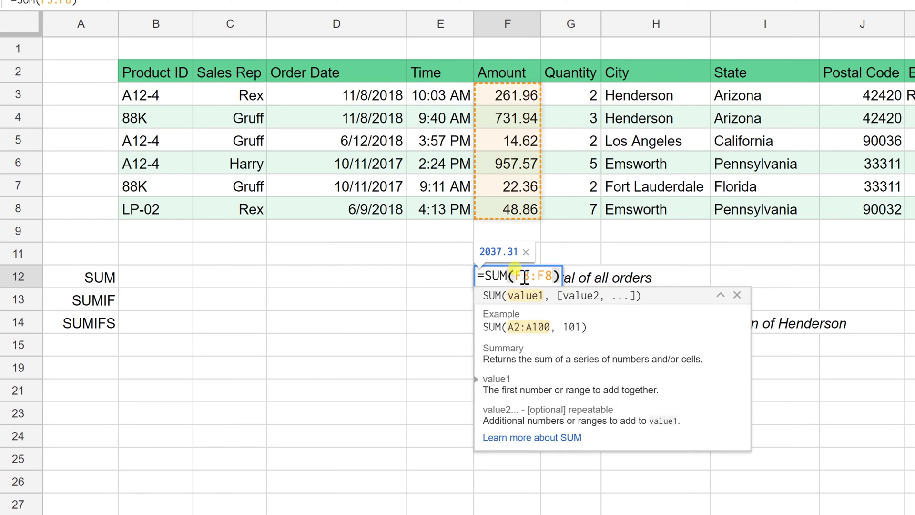
pyautogui.click(564, 279)
pyautogui.press('Escape')
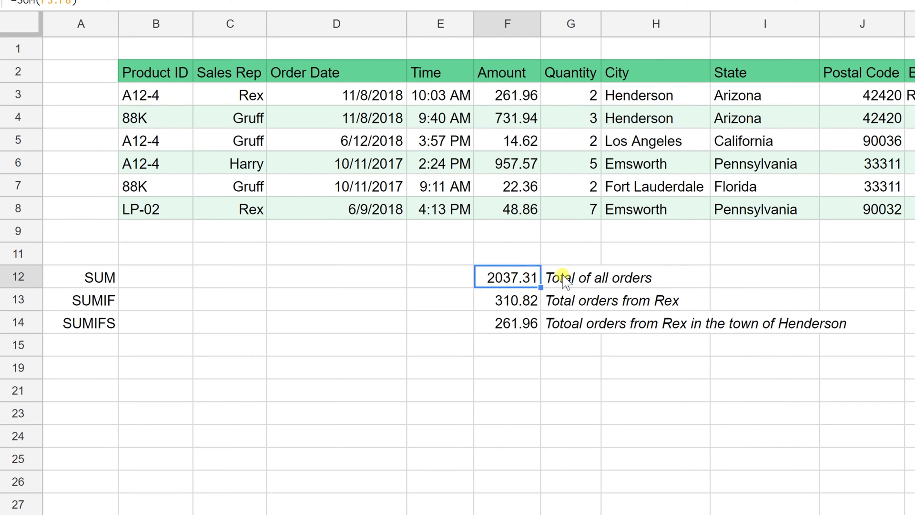
# Review F13's =SUMIF(C3:C8,"Rex",F3:F8) formula and its SUMIF help
pyautogui.click(519, 304)
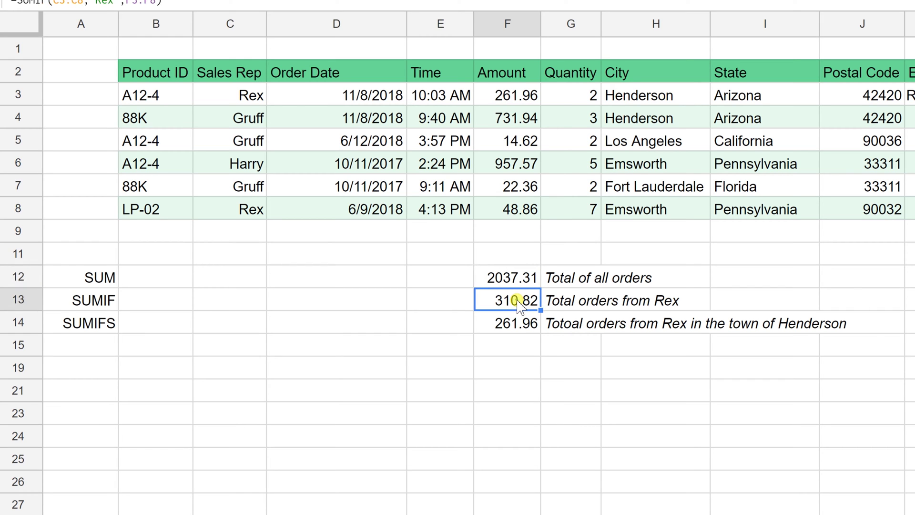
pyautogui.doubleClick(519, 304)
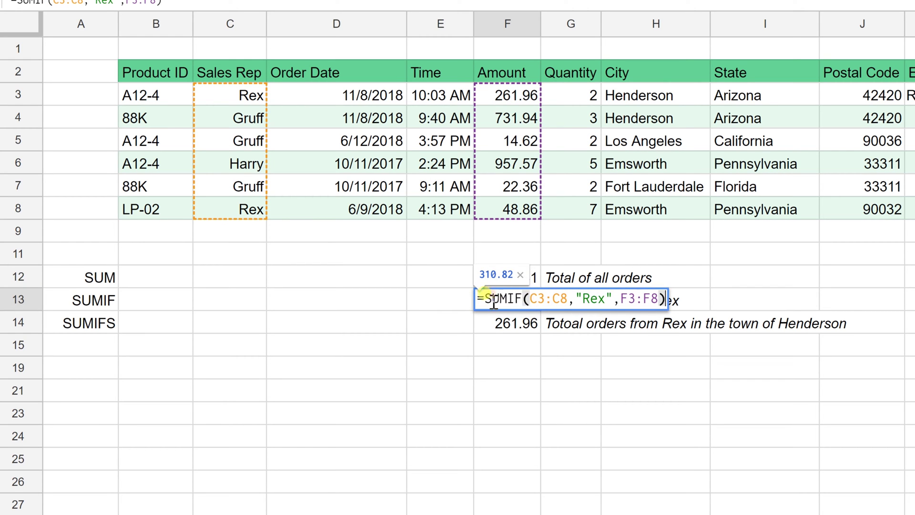
pyautogui.click(537, 300)
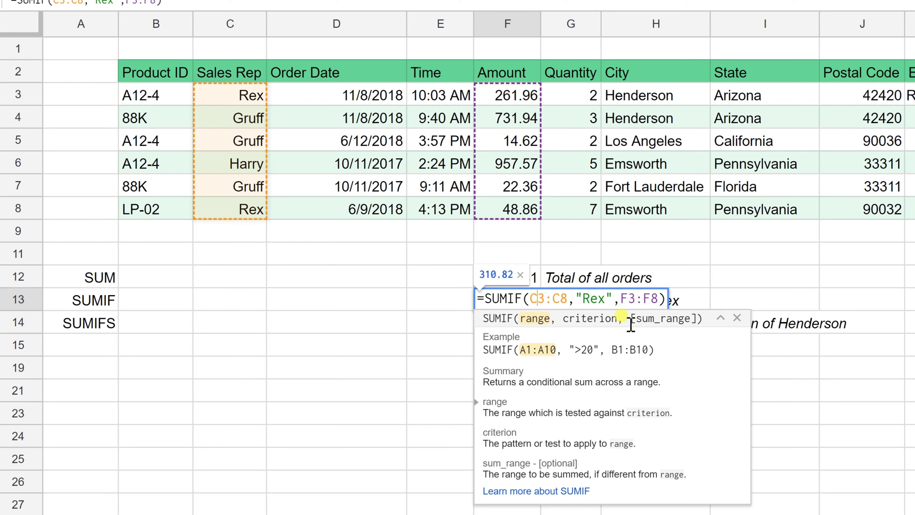
pyautogui.press('Return')
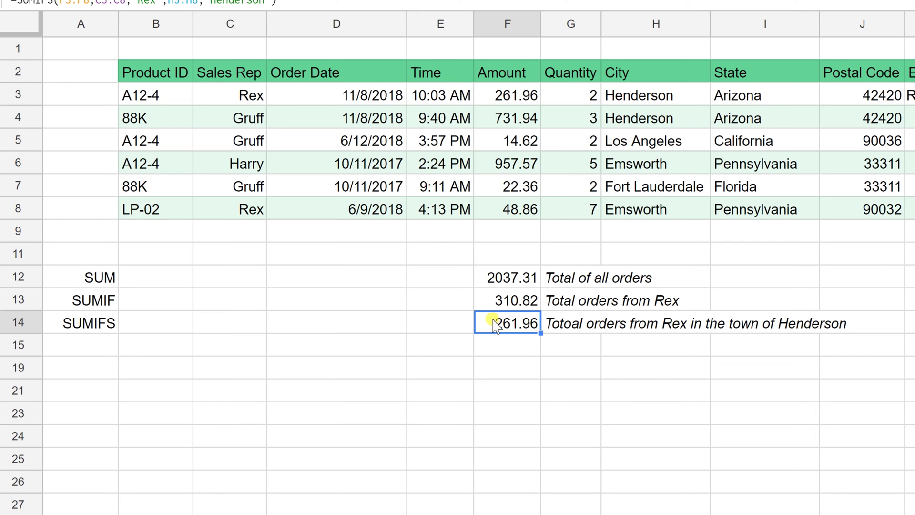
# Review F14's SUMIFS formula for Rex's Henderson orders (261.96), then move back toward the SUM row
pyautogui.doubleClick(493, 324)
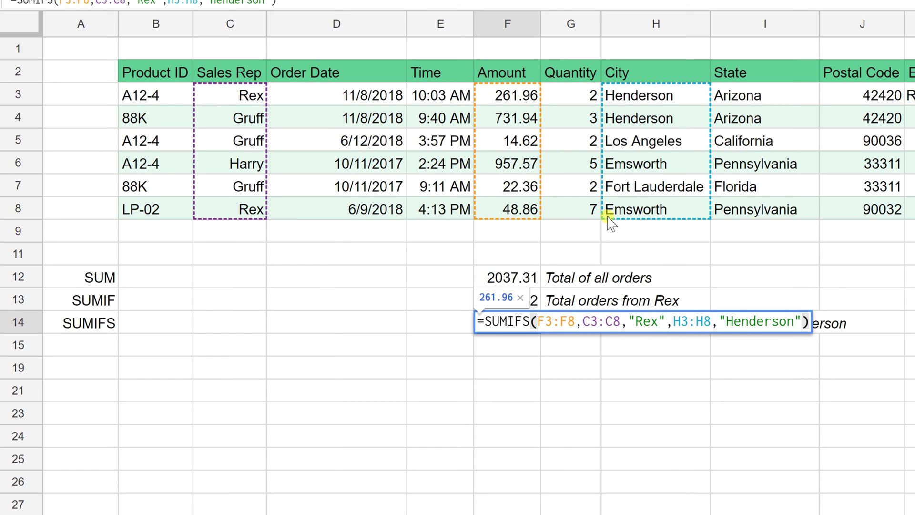
pyautogui.press('Return')
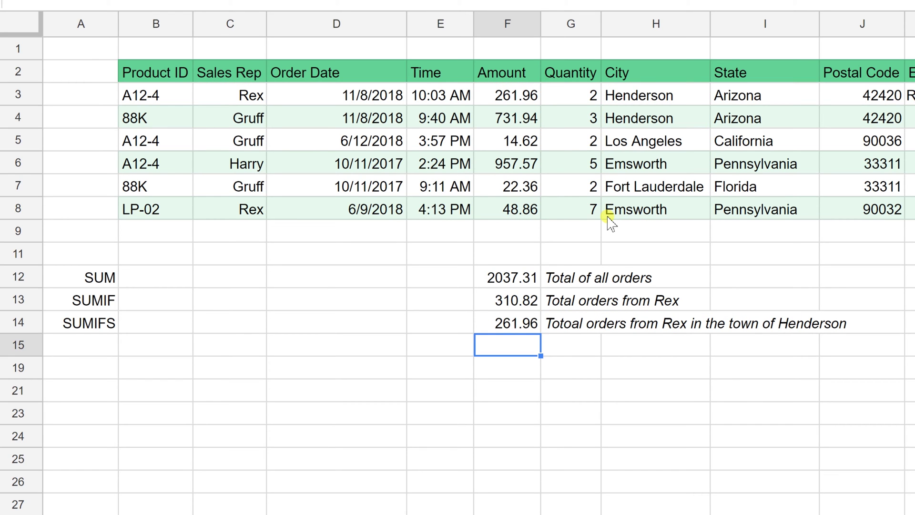
pyautogui.press('Up')
pyautogui.press('Up')
pyautogui.press('Left')
pyautogui.press('Up')
pyautogui.press('Left')
pyautogui.press('Left')
pyautogui.press('Left')
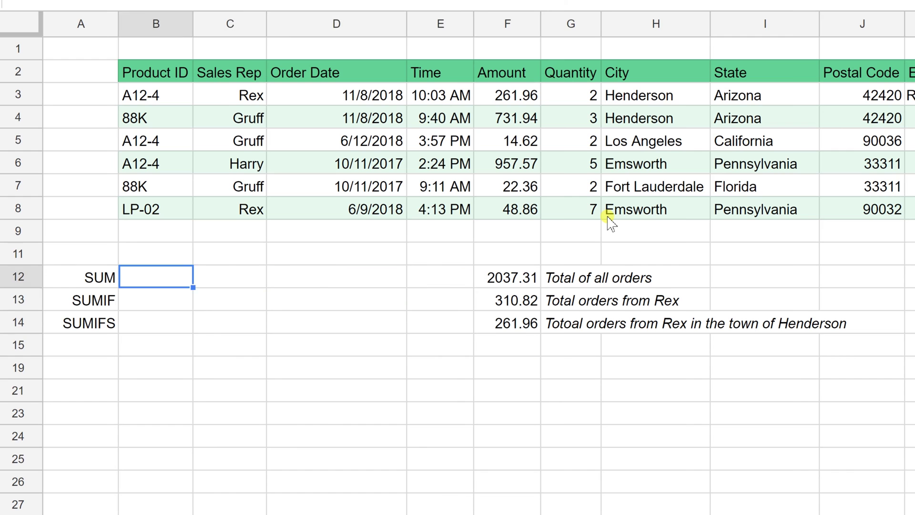
pyautogui.press('Left')
pyautogui.press('Right')
pyautogui.press('Right')
pyautogui.press('Right')
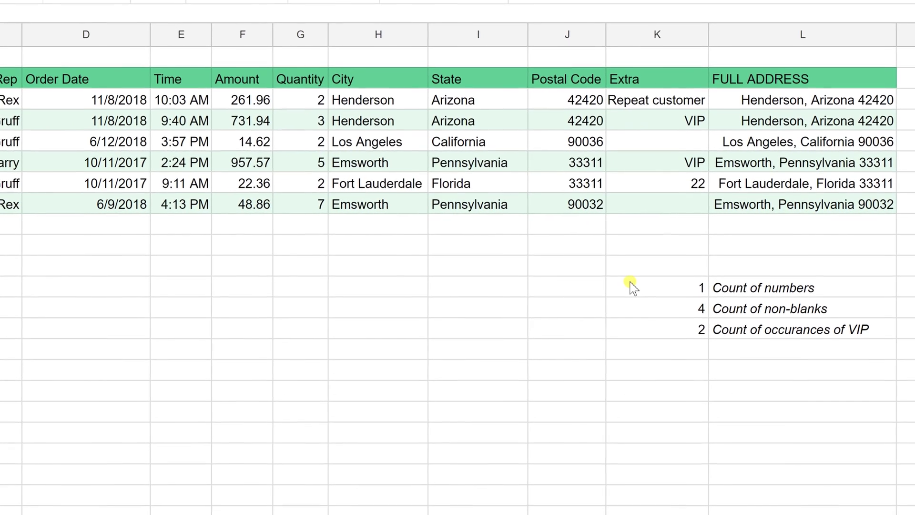
# Review the COUNT formula in K12 and its function help
pyautogui.click(637, 283)
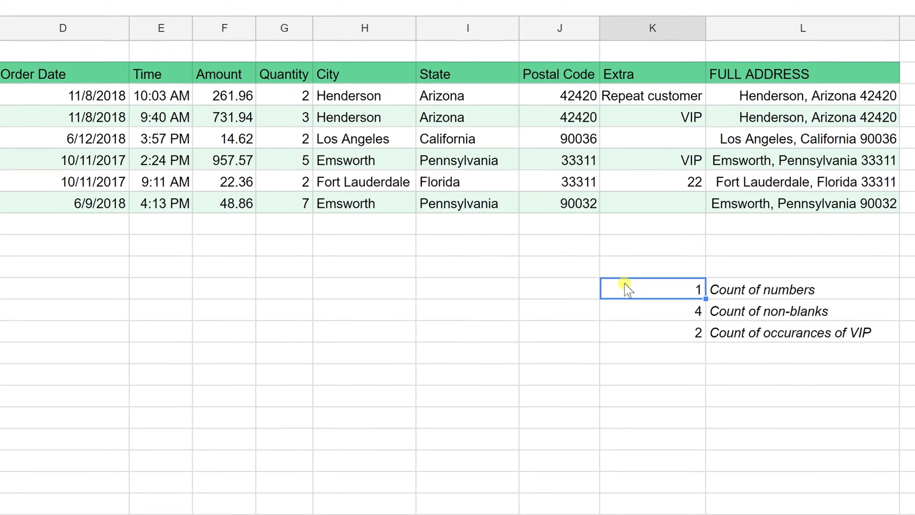
pyautogui.doubleClick(624, 285)
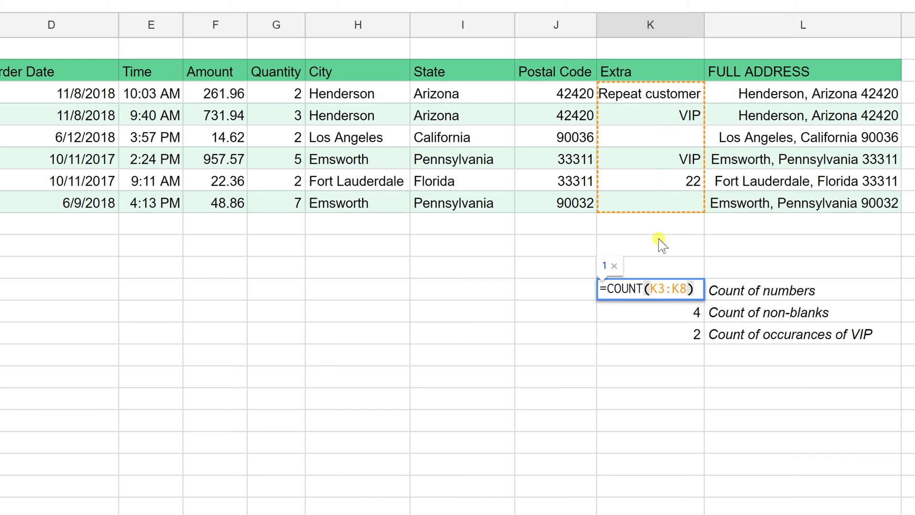
pyautogui.click(660, 289)
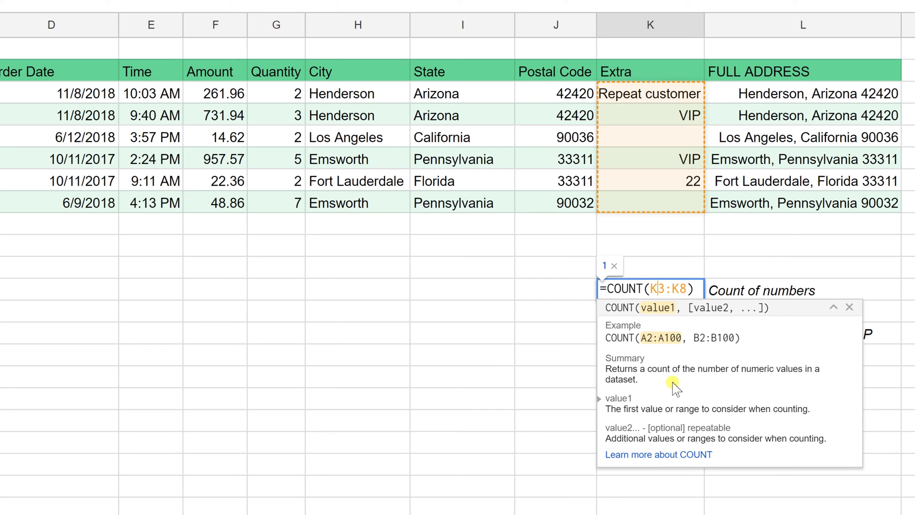
pyautogui.press('Escape')
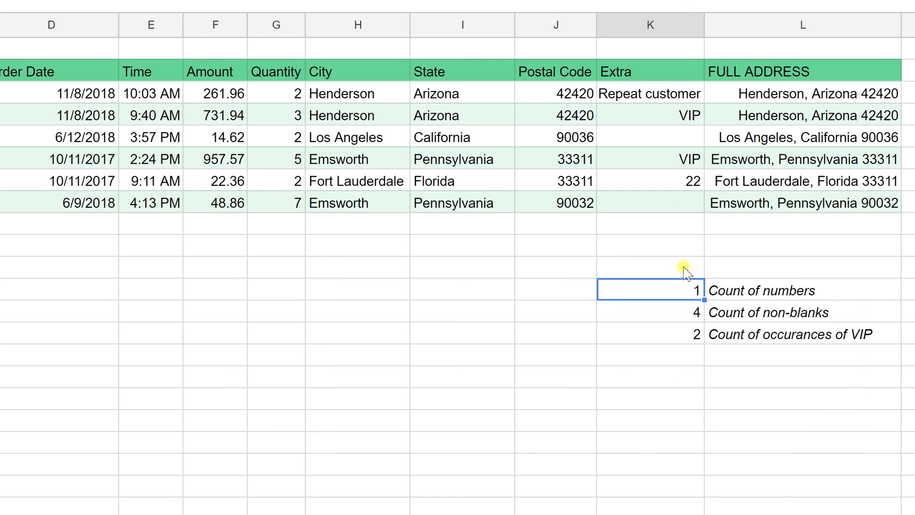
# Confirm the =COUNTA(K3:K8) formula for non-blank Extra entries, giving 4
pyautogui.click(667, 317)
pyautogui.doubleClick(668, 317)
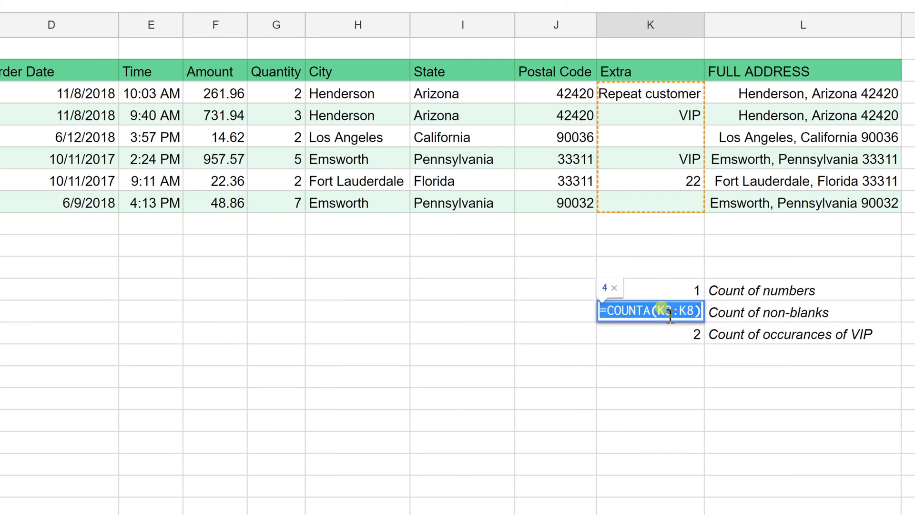
pyautogui.click(665, 306)
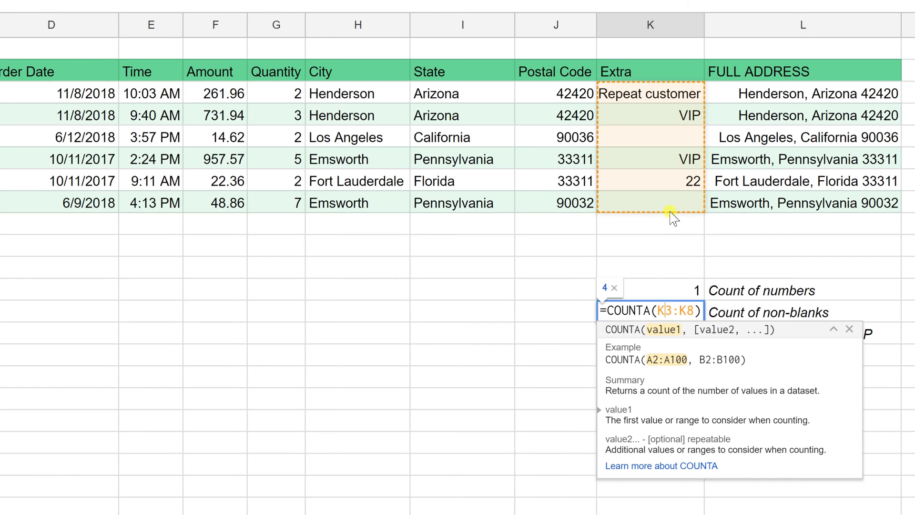
pyautogui.press('End')
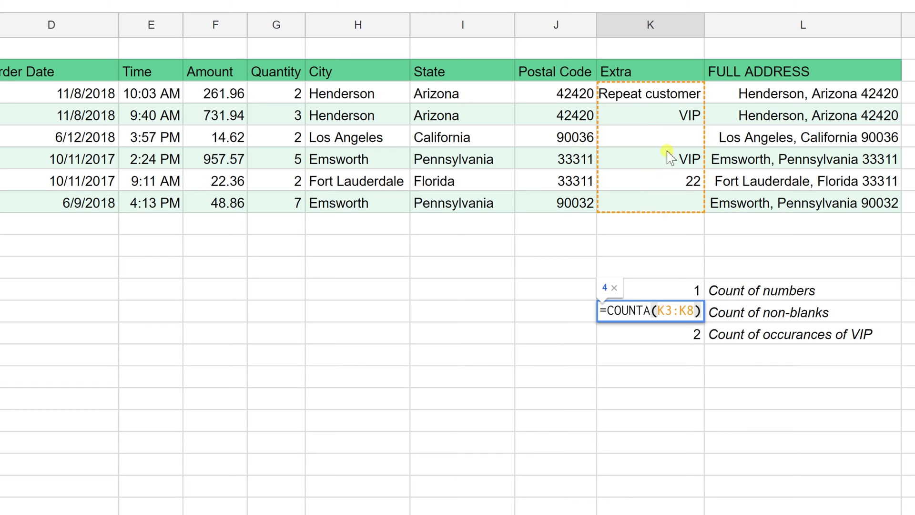
pyautogui.press('Return')
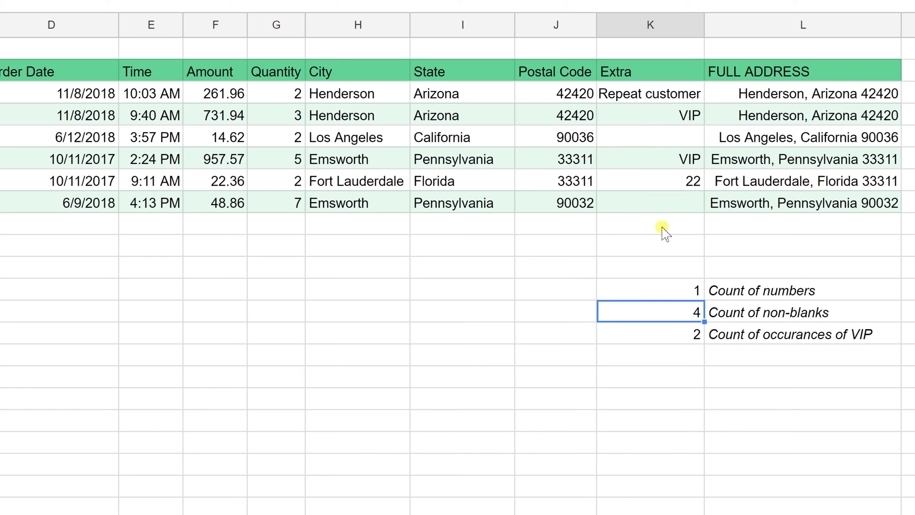
# Enter a space in the Los Angeles order's empty Extra cell K5, raising non-blanks to 5
pyautogui.click(680, 140)
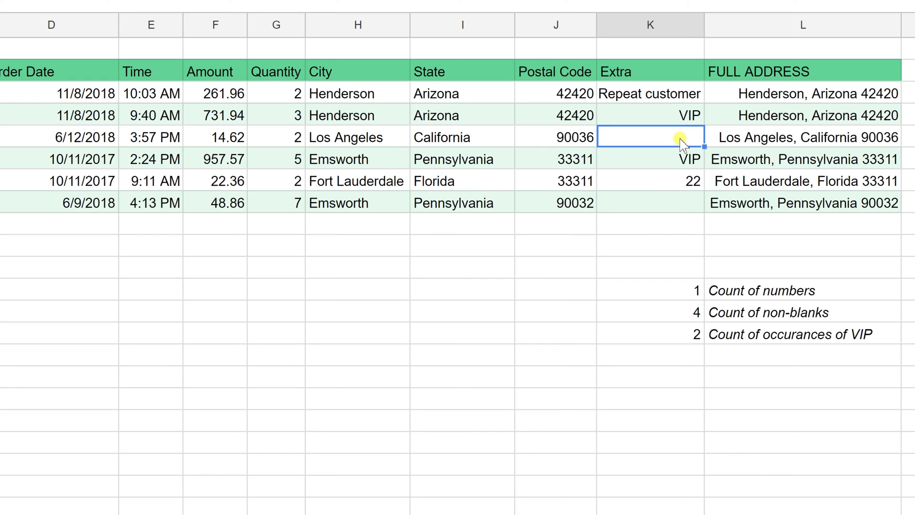
pyautogui.doubleClick(681, 139)
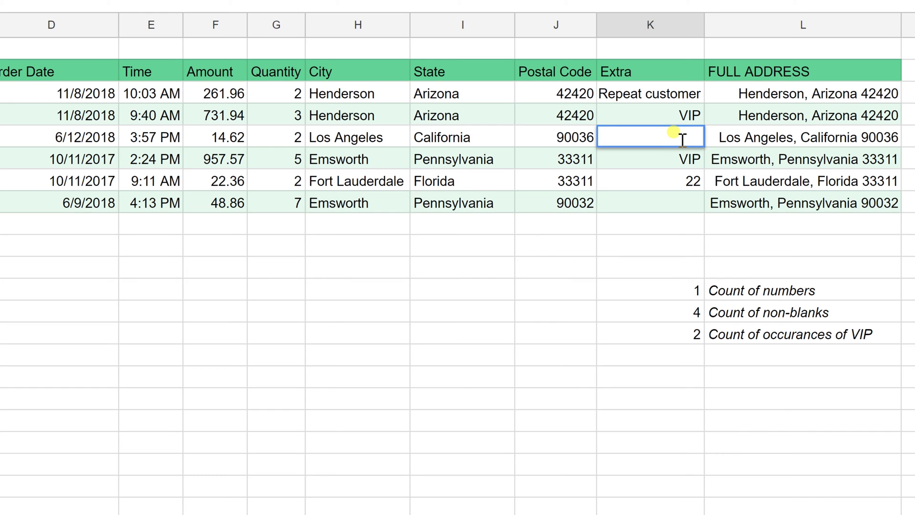
pyautogui.press('Return')
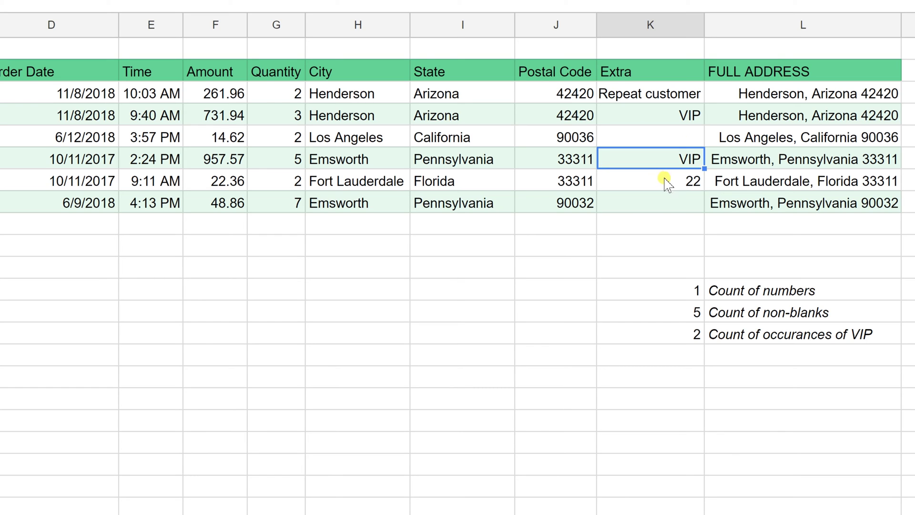
pyautogui.click(684, 315)
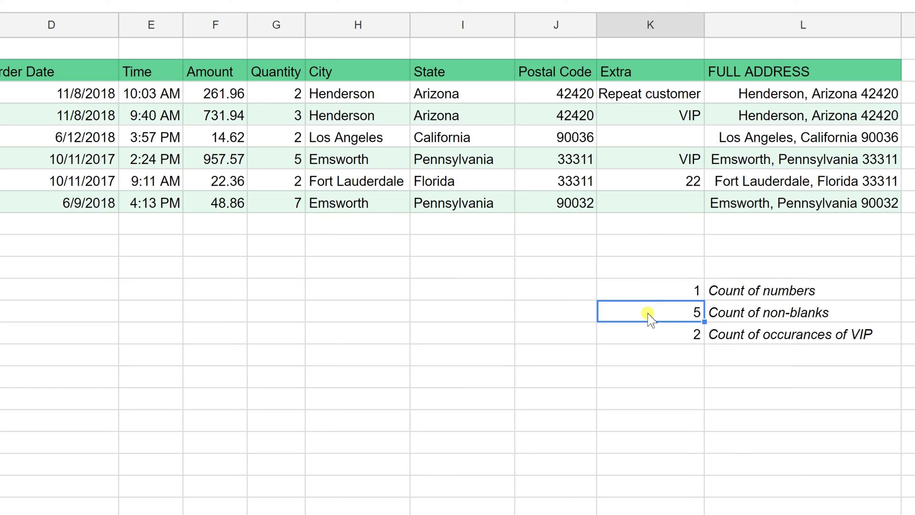
# Review the =COUNTIF(K3:K8,"VIP") formula and its argument help
pyautogui.click(642, 335)
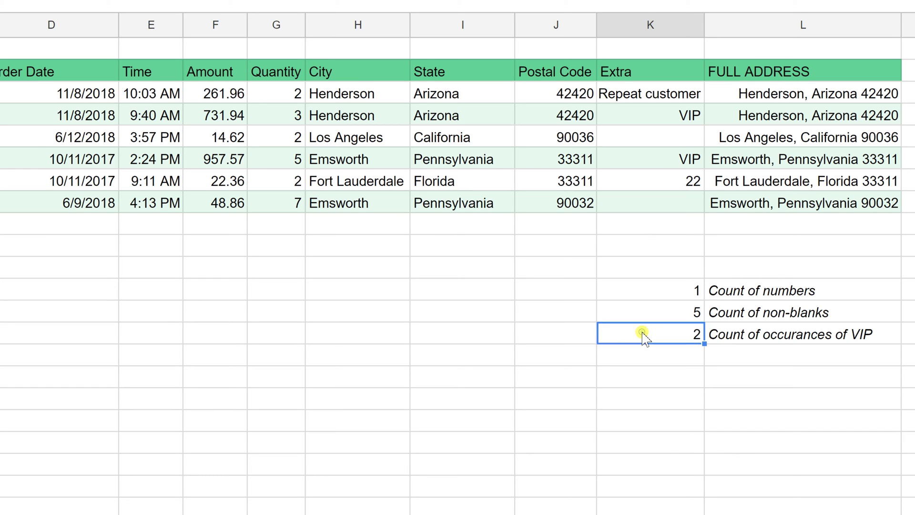
pyautogui.doubleClick(643, 335)
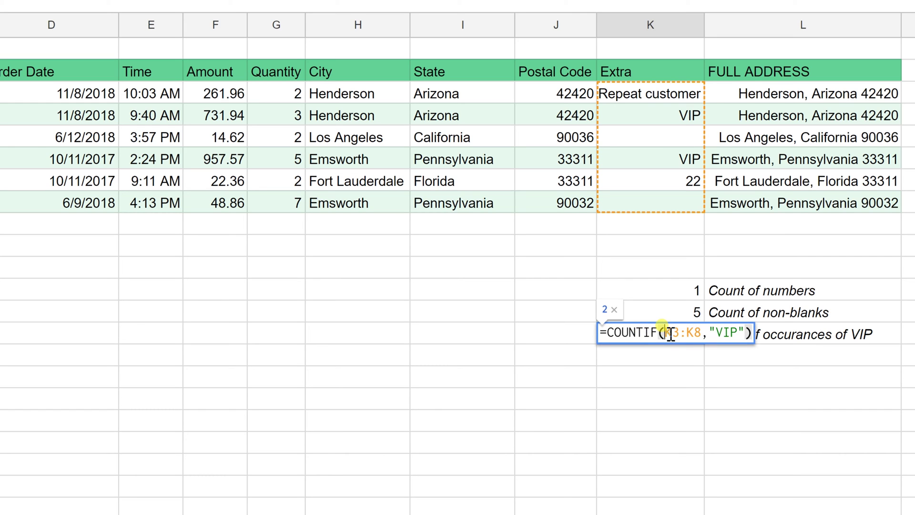
pyautogui.moveTo(665, 334); pyautogui.dragTo(705, 334)
pyautogui.click(705, 334)
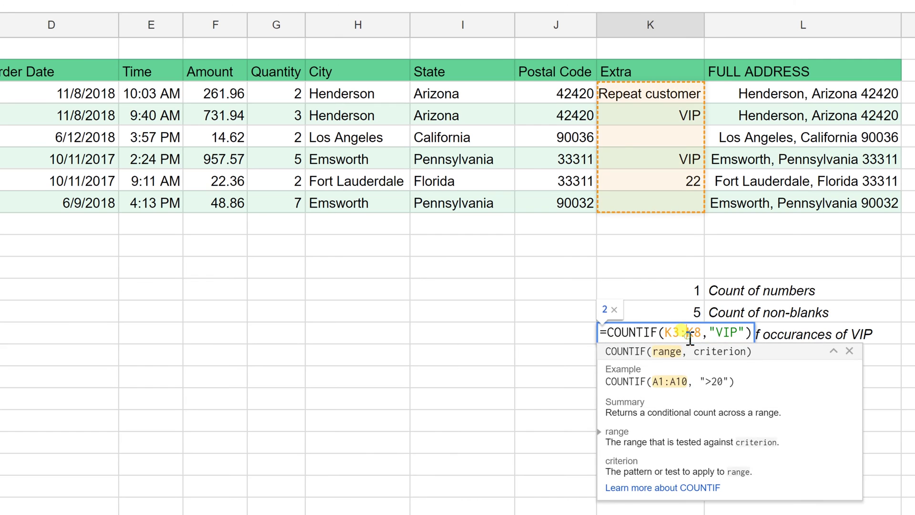
pyautogui.click(734, 332)
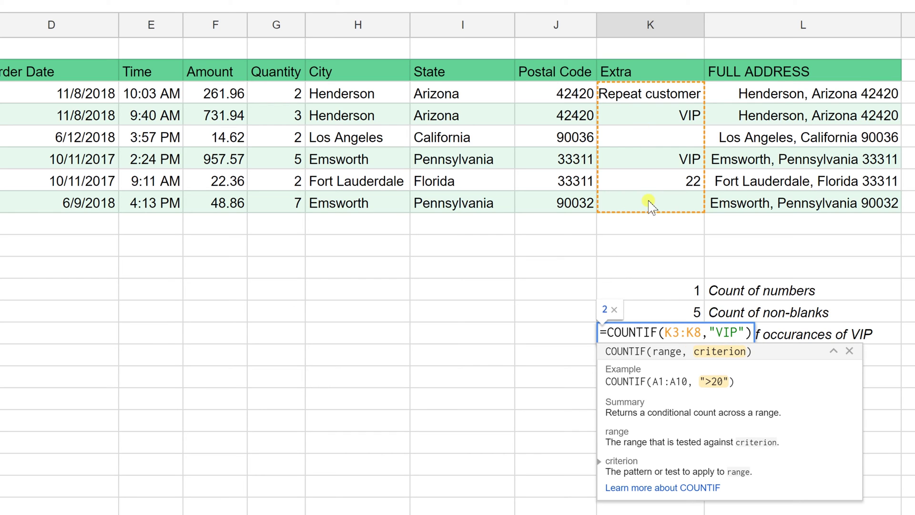
# Add a space after VIP in the Emsworth 33311 order's Extra cell, dropping the VIP count to 1
pyautogui.press('Return')
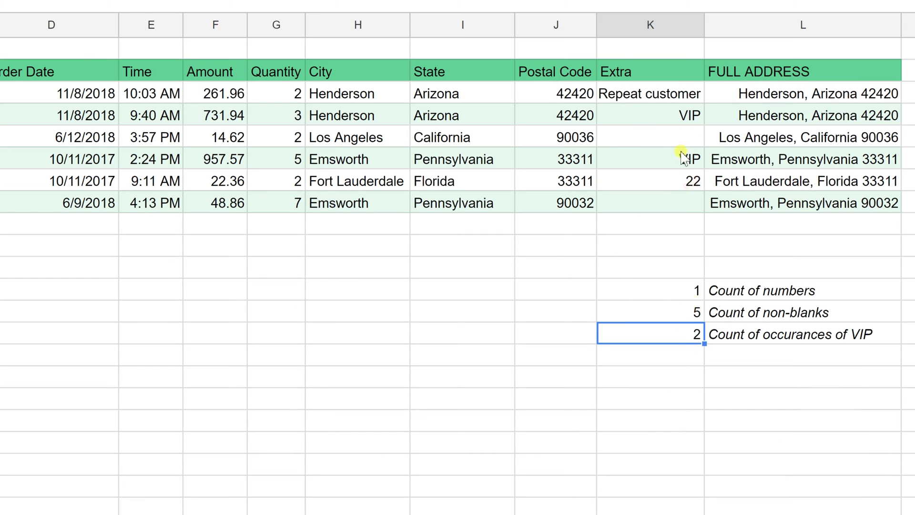
pyautogui.doubleClick(682, 158)
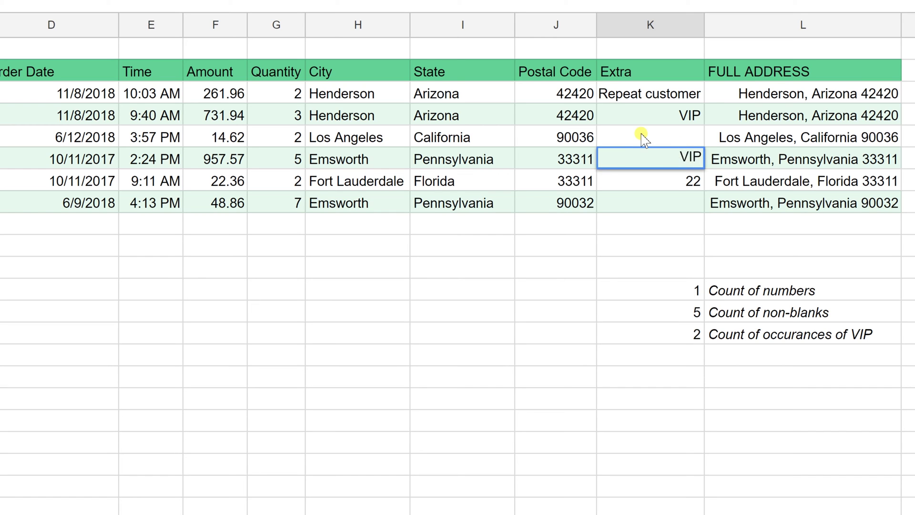
pyautogui.press('Return')
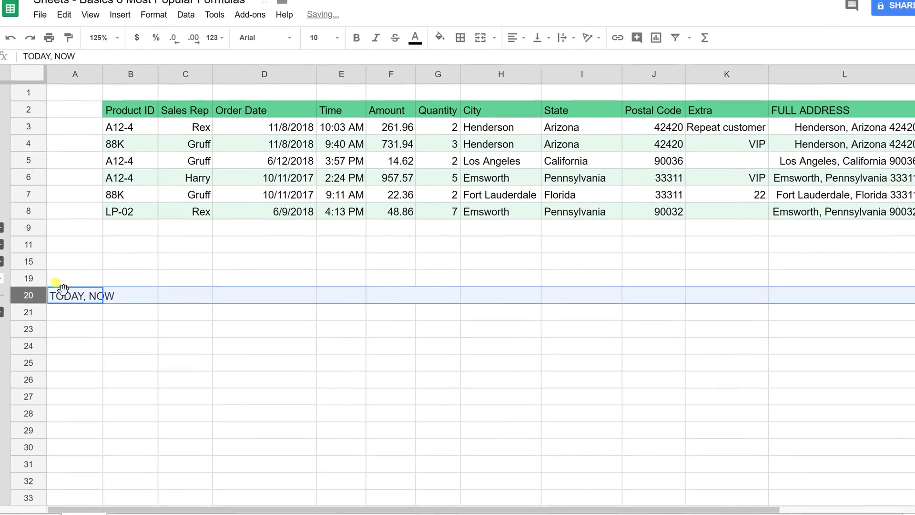
# Calculate =TODAY()-D6 in F20, giving 258 days since the 10/11/2017 A12-4 order
pyautogui.click(71, 293)
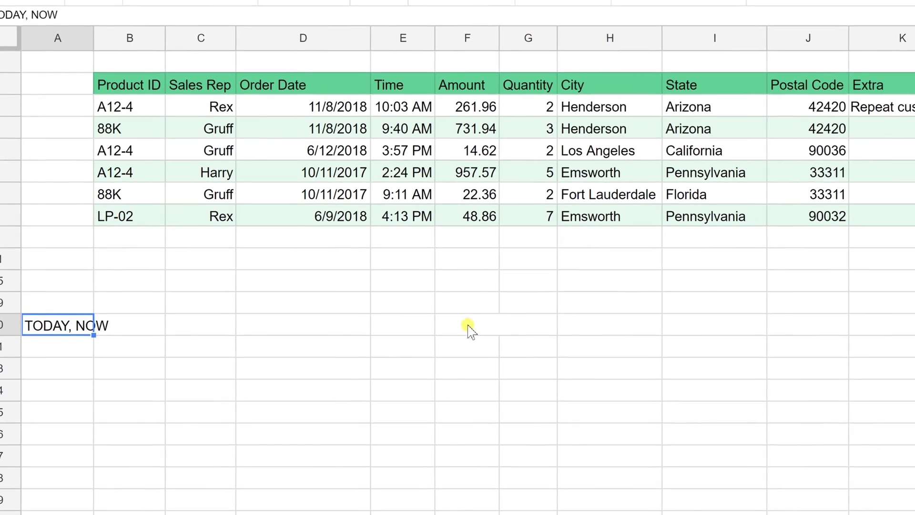
pyautogui.click(468, 329)
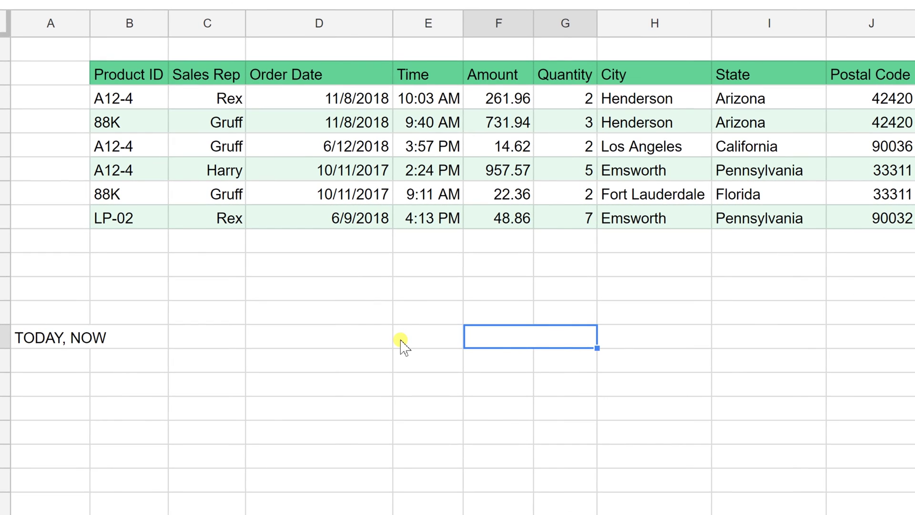
pyautogui.write('=')
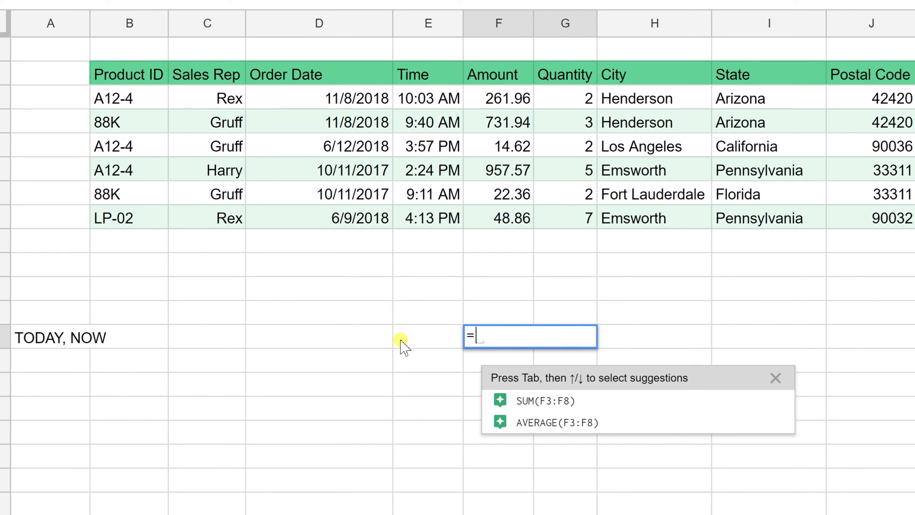
pyautogui.write('today')
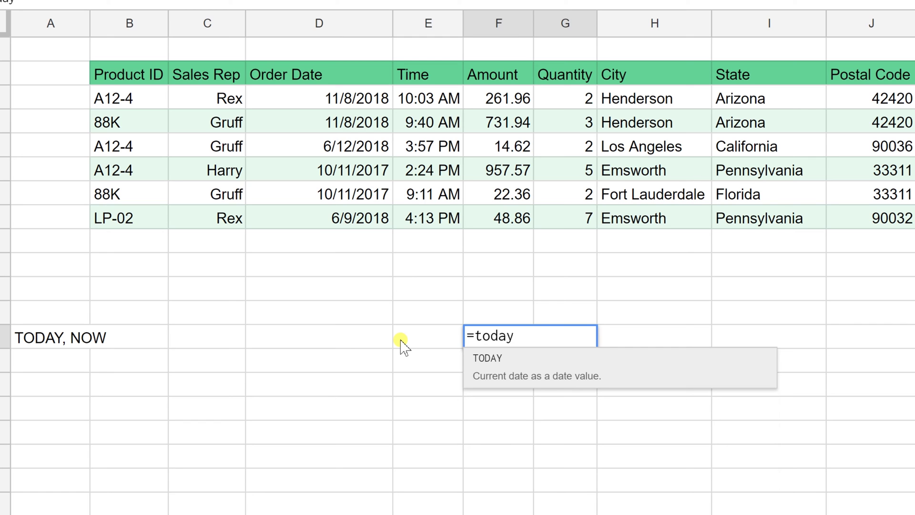
pyautogui.write('(')
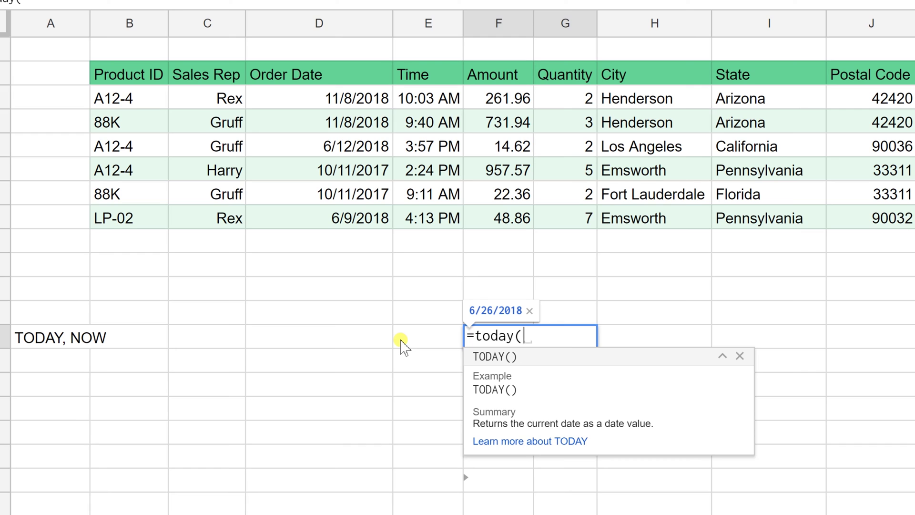
pyautogui.write(')')
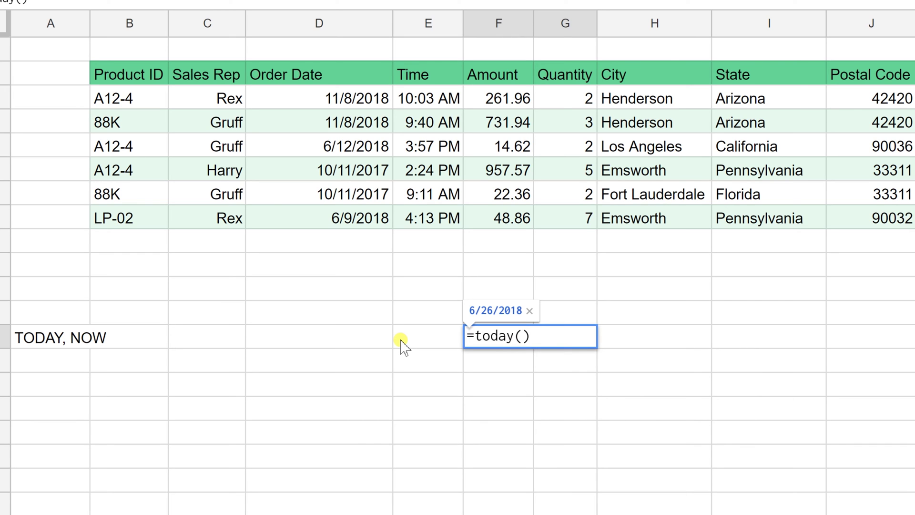
pyautogui.write('-')
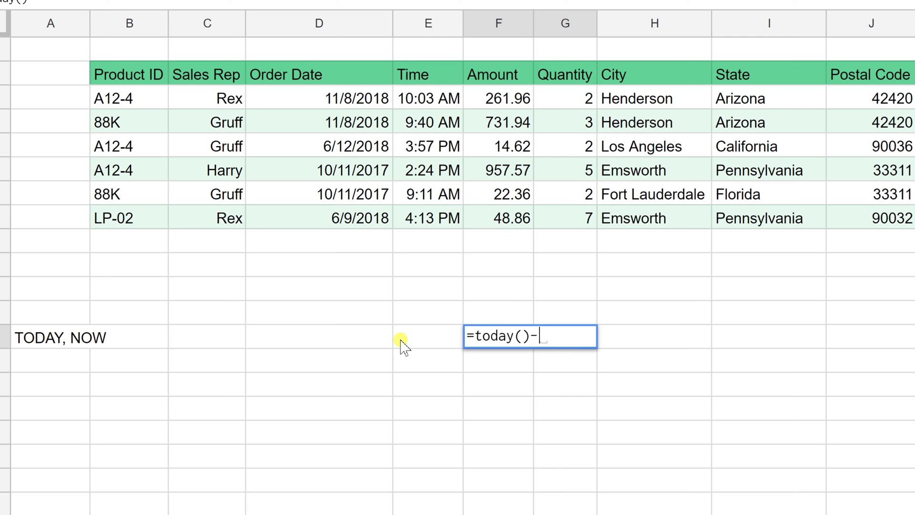
pyautogui.click(378, 172)
pyautogui.press('Return')
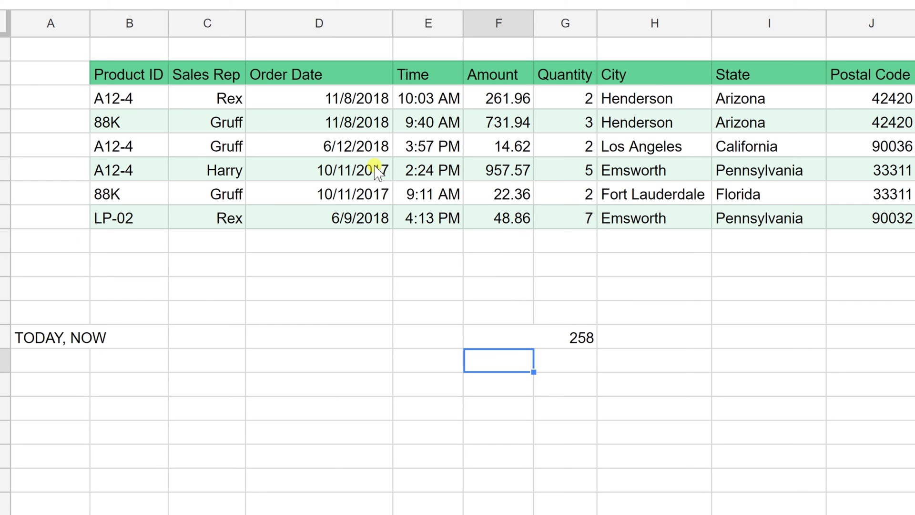
pyautogui.press('Up')
pyautogui.write('=')
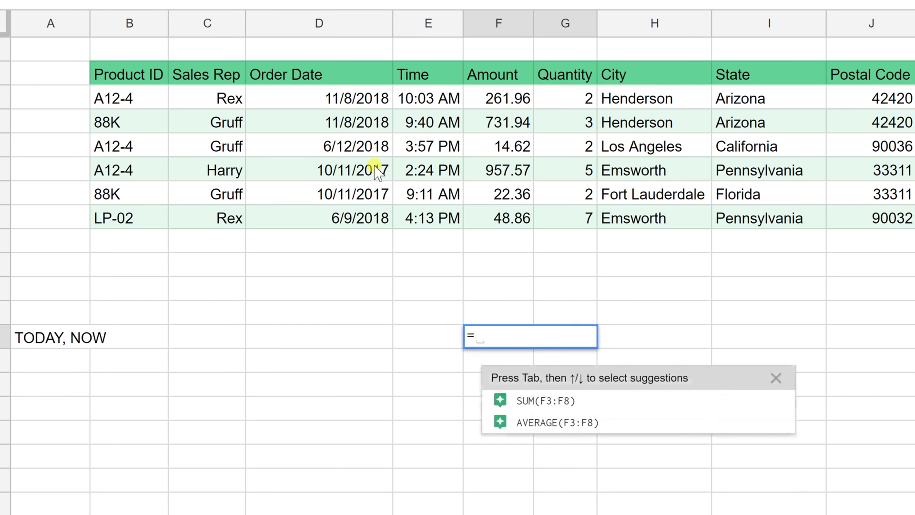
pyautogui.write('now')
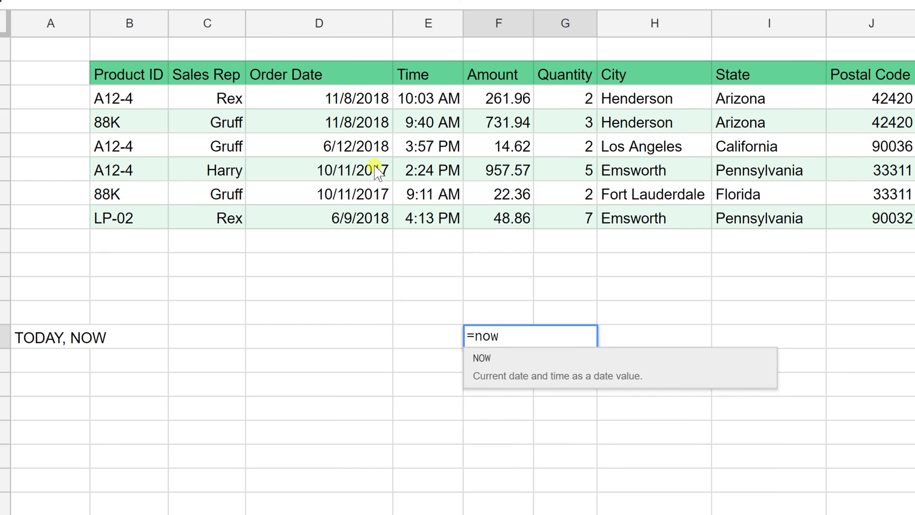
pyautogui.write('(')
# Show the current date-time with NOW, then compute =NOW()-(D7+E7), giving 257.8918147 days
pyautogui.press('Return')
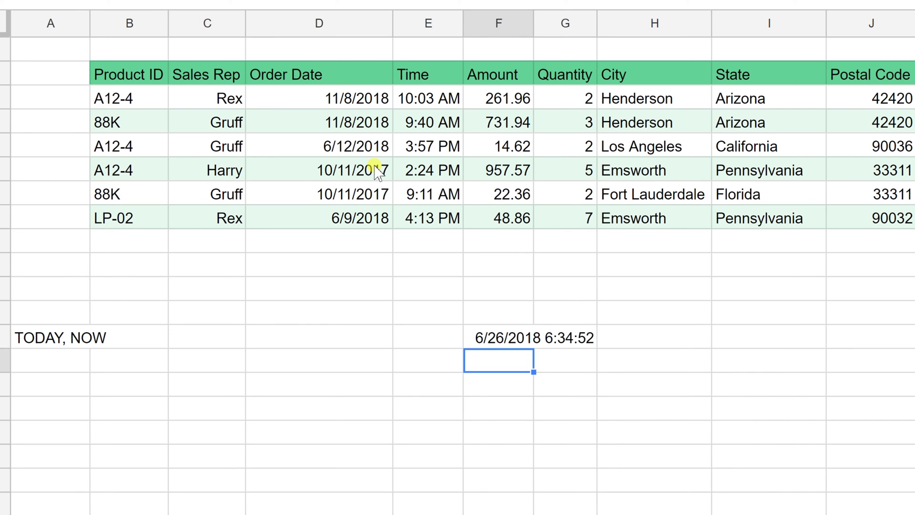
pyautogui.press('Up')
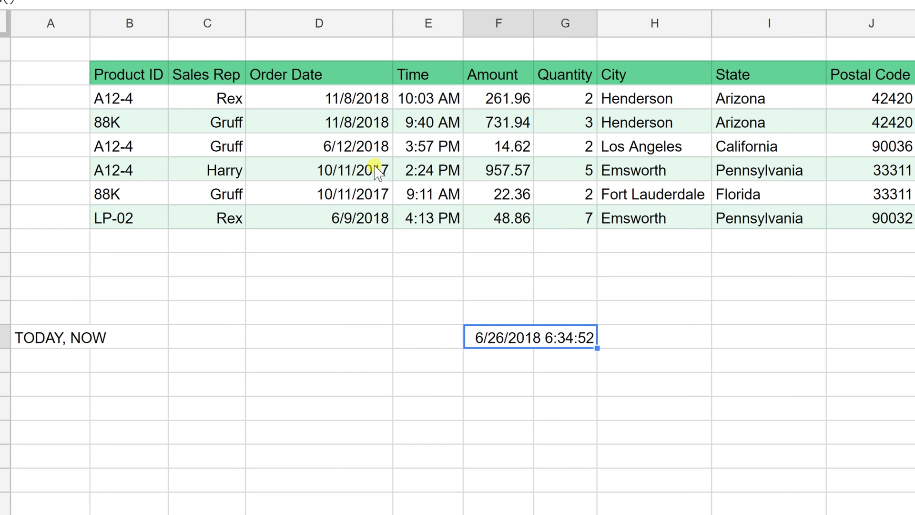
pyautogui.write('=')
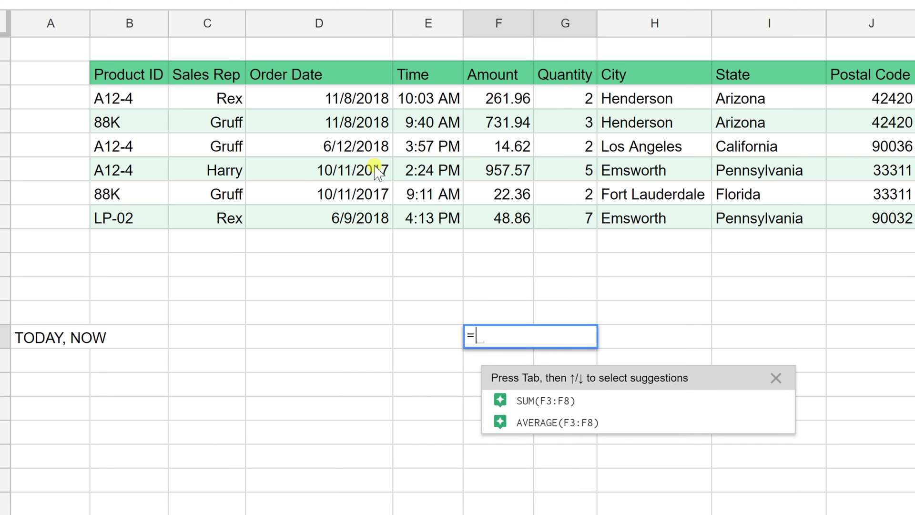
pyautogui.write('now')
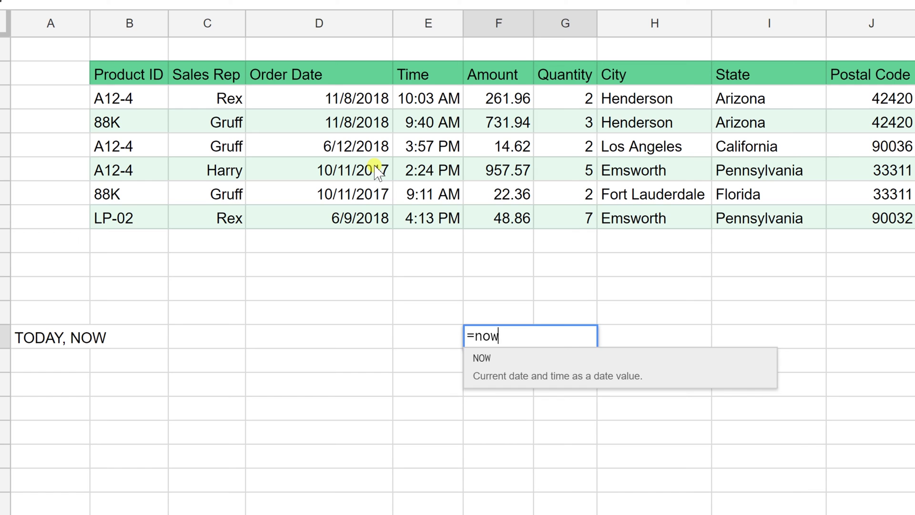
pyautogui.write('()')
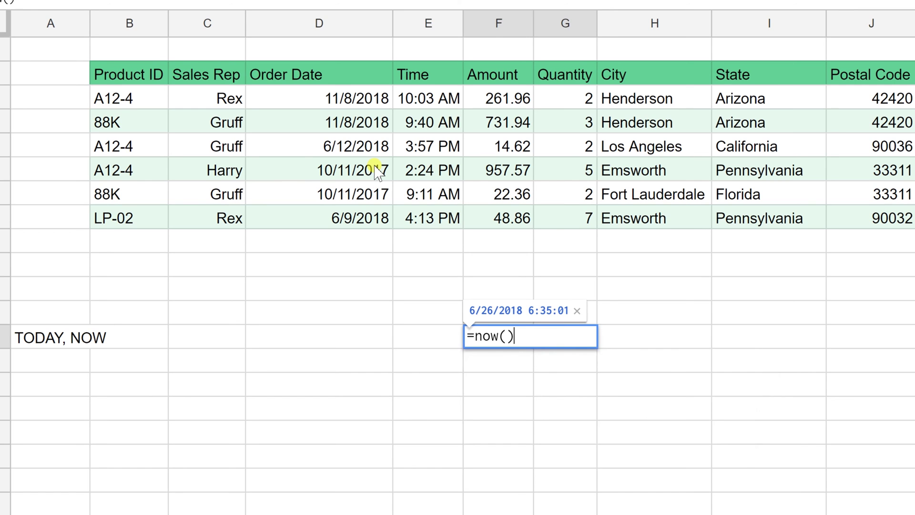
pyautogui.write('-')
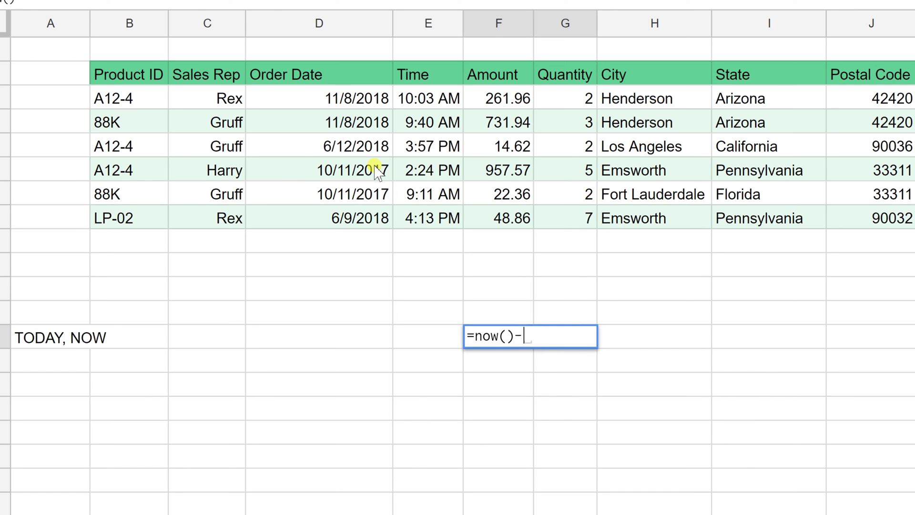
pyautogui.write('(')
pyautogui.click(363, 195)
pyautogui.write('+')
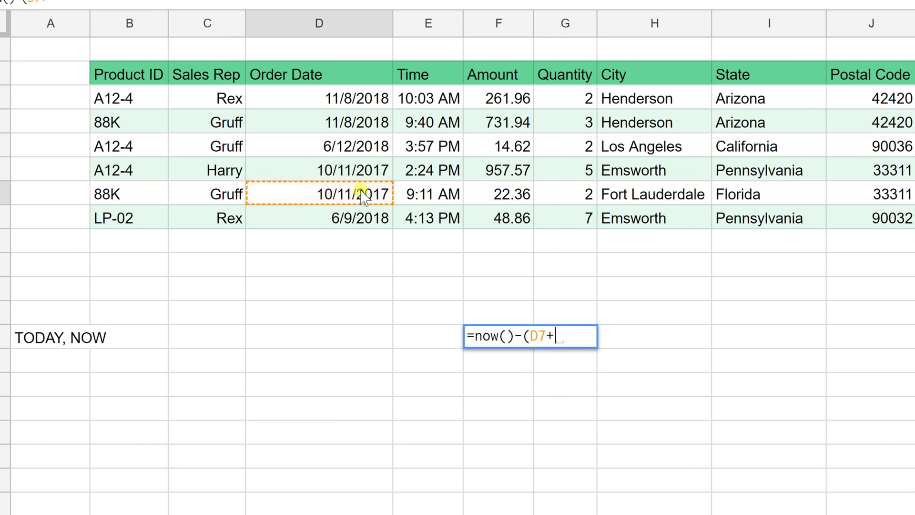
pyautogui.click(405, 195)
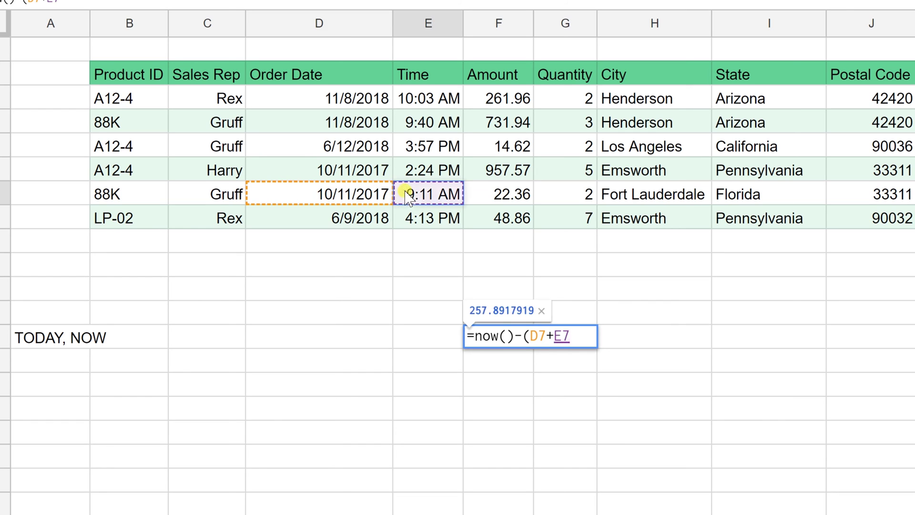
pyautogui.write(')')
pyautogui.press('Return')
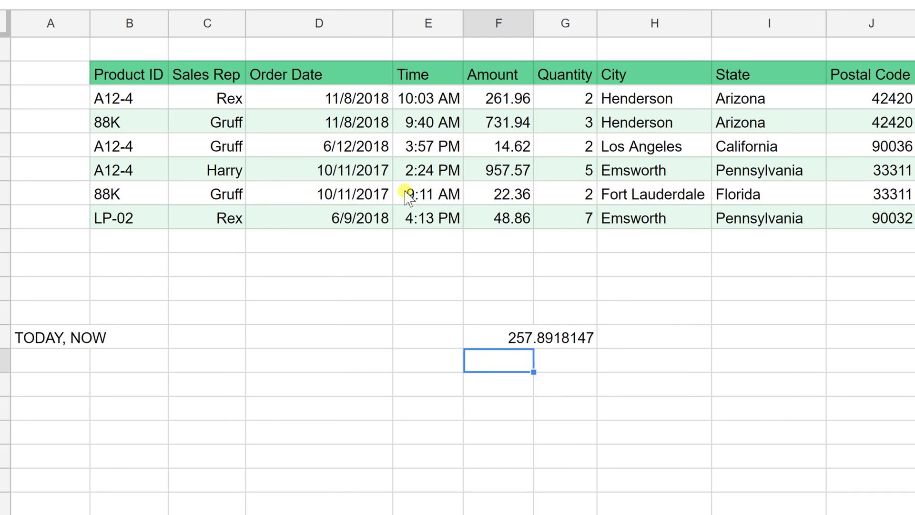
pyautogui.click(501, 337)
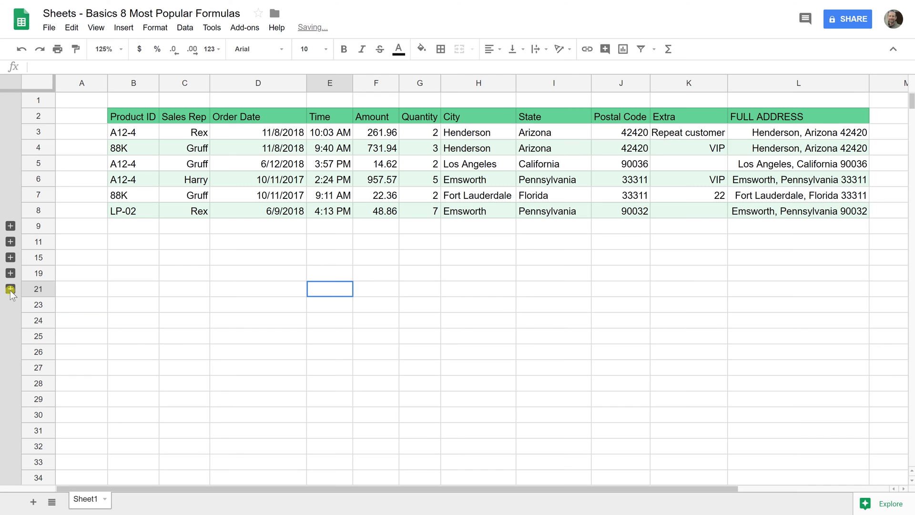
# Expand the hidden rows and begin =CONCATENATE(H3,", " in E22
pyautogui.click(10, 289)
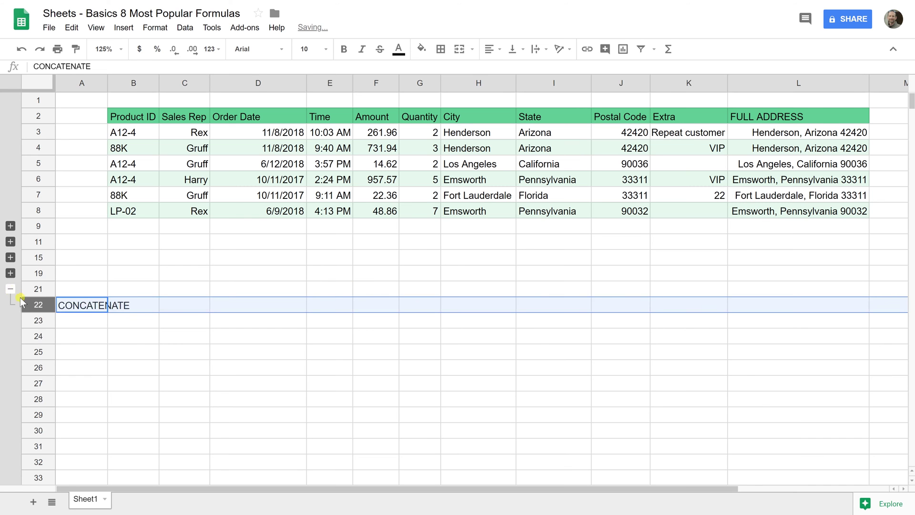
pyautogui.click(75, 310)
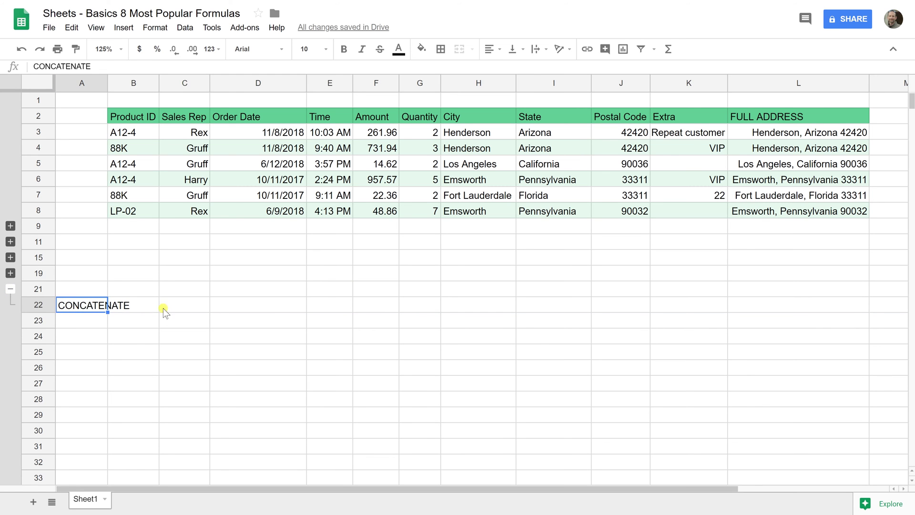
pyautogui.click(335, 308)
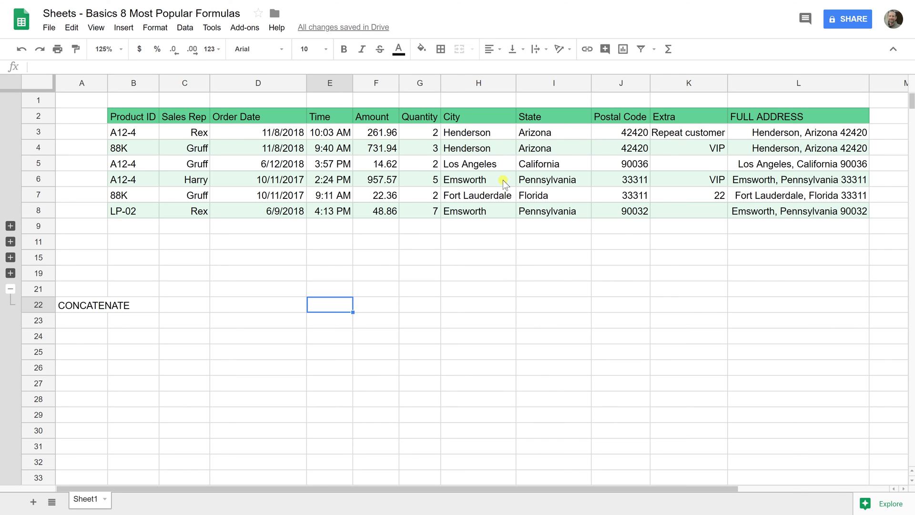
pyautogui.write('=')
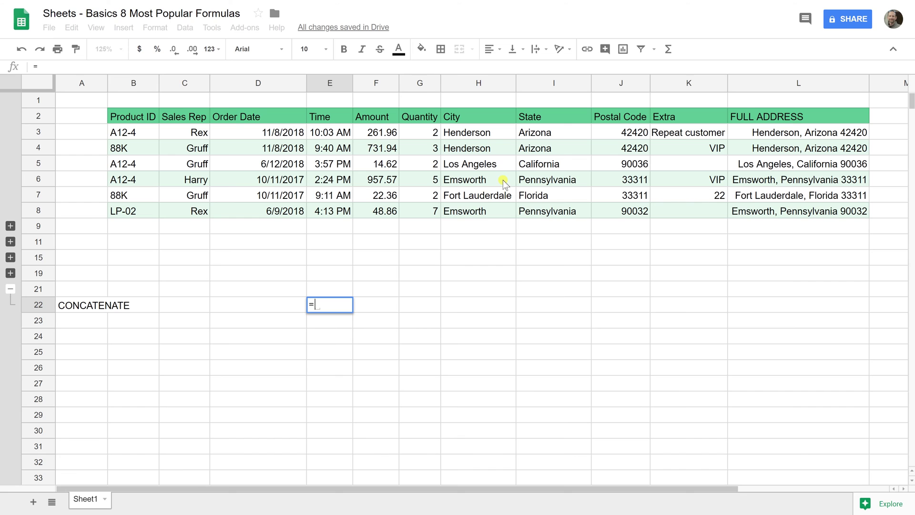
pyautogui.write('con')
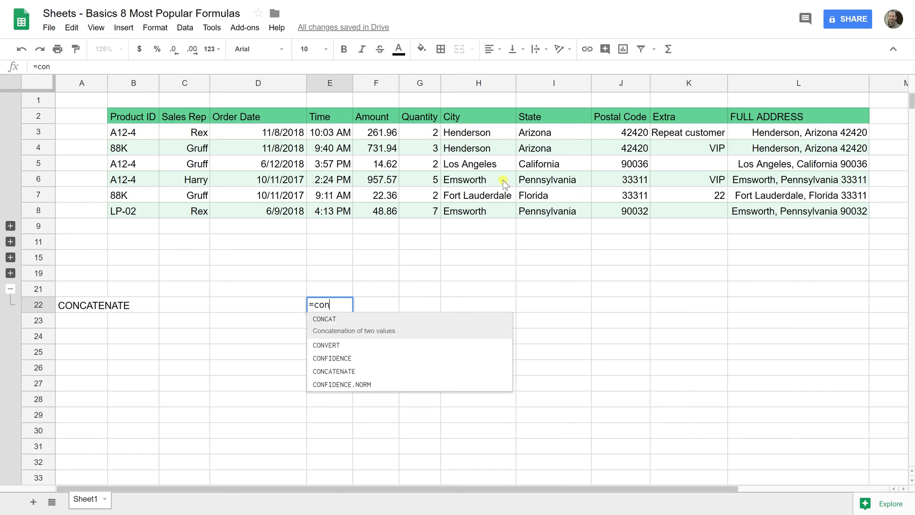
pyautogui.write('c')
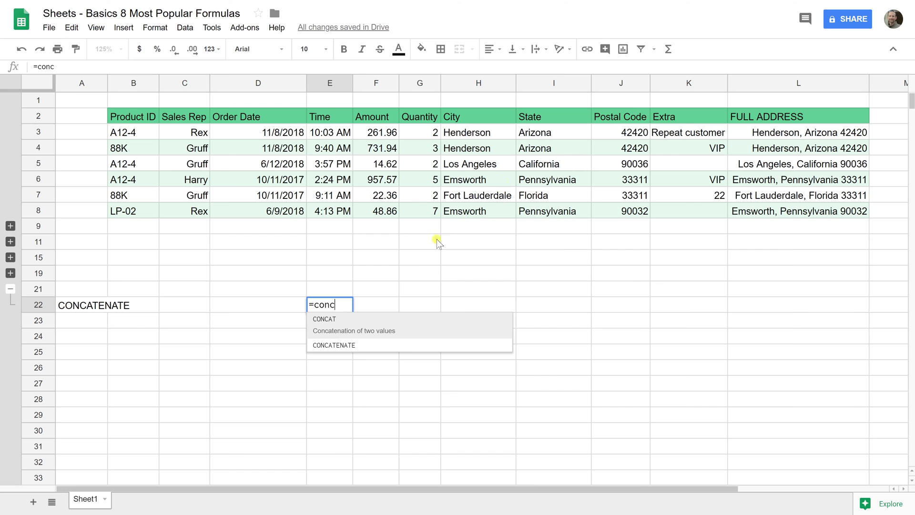
pyautogui.click(348, 347)
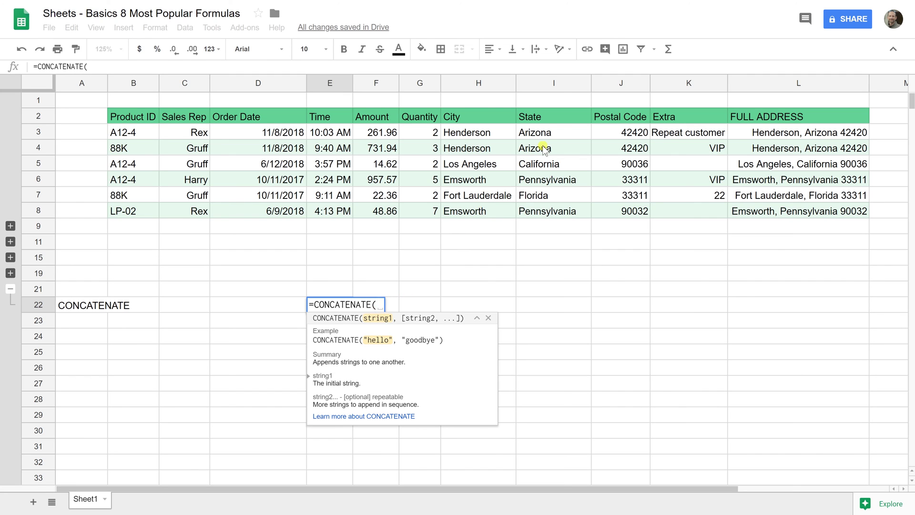
pyautogui.click(495, 133)
pyautogui.write(',')
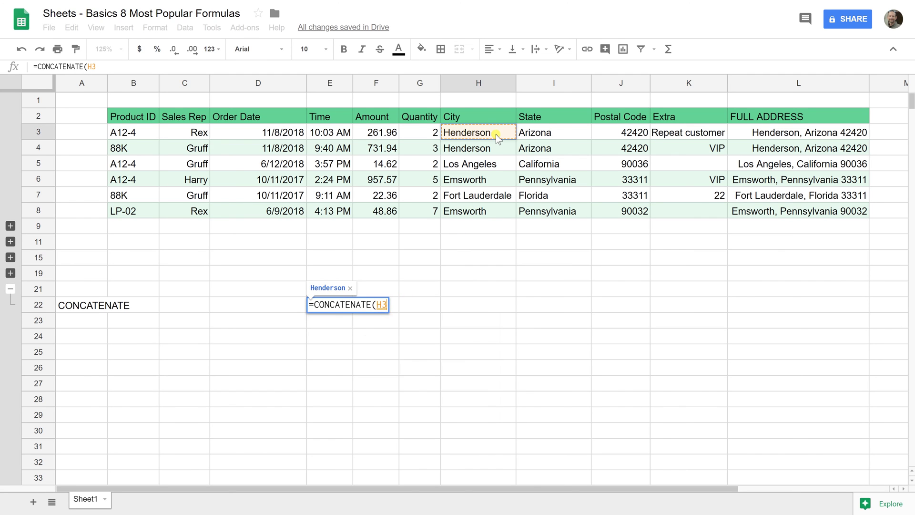
pyautogui.write('",')
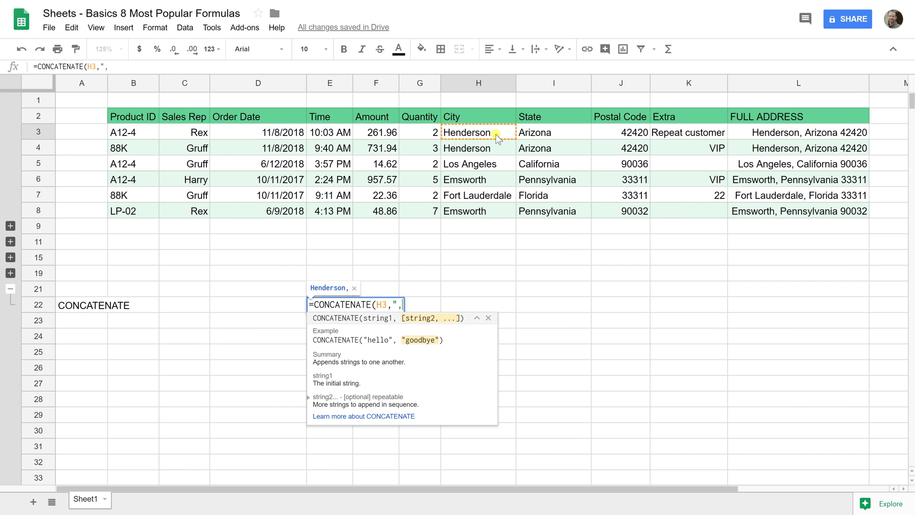
pyautogui.write(' "')
# Complete E22's CONCATENATE with state I3, ", " separators and postal code J3, showing 'Henderson, Arizona 42420'
pyautogui.write(',')
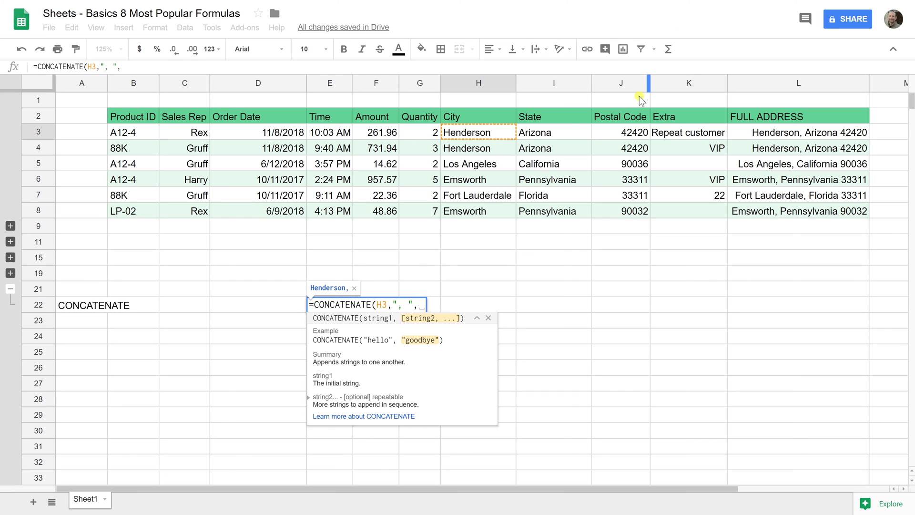
pyautogui.click(563, 136)
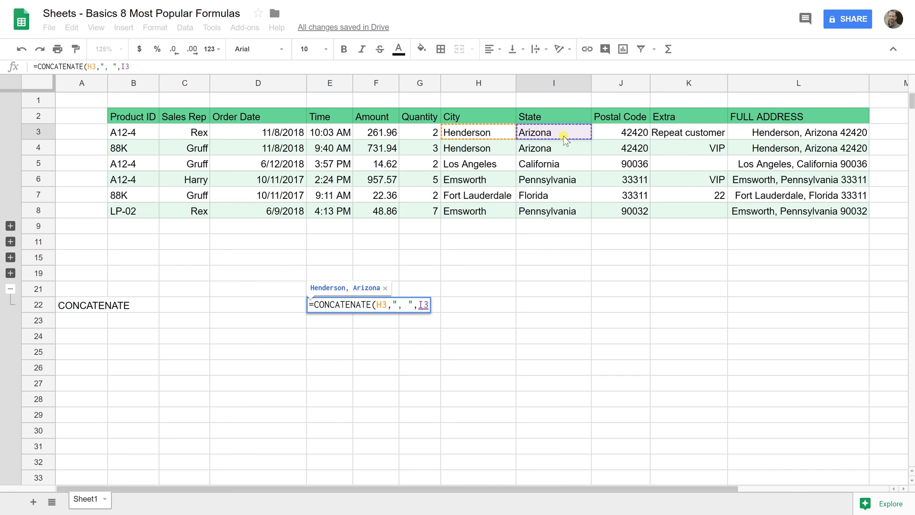
pyautogui.write(',')
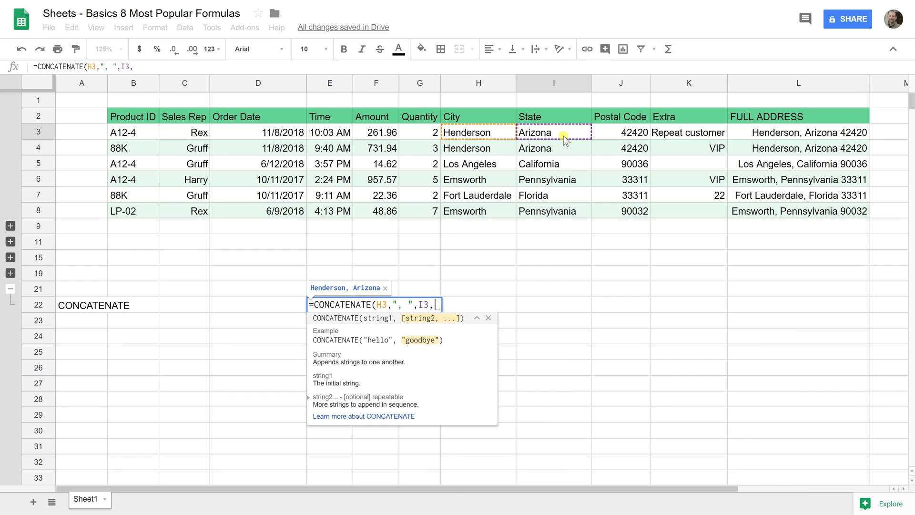
pyautogui.write('" ",')
pyautogui.press('Up')
pyautogui.press('Up')
pyautogui.press('Up')
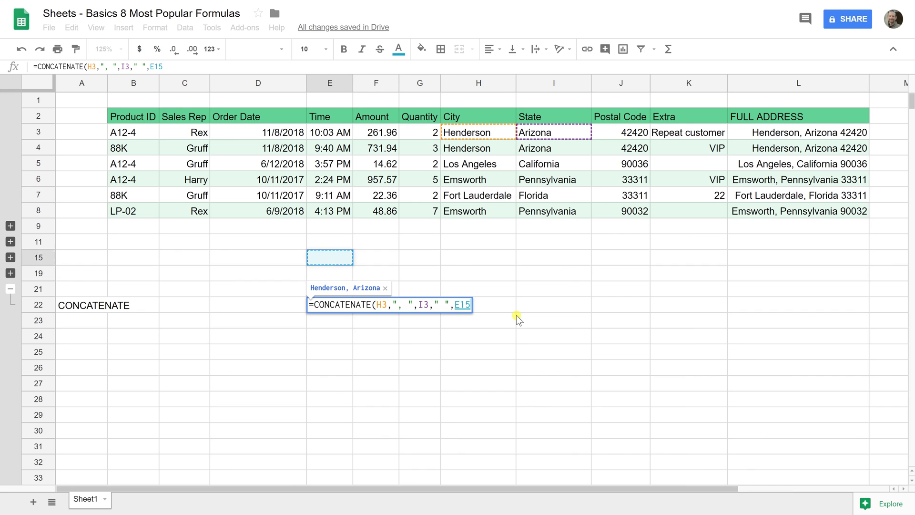
pyautogui.press('Up')
pyautogui.press('Up')
pyautogui.press('Up')
pyautogui.press('Up')
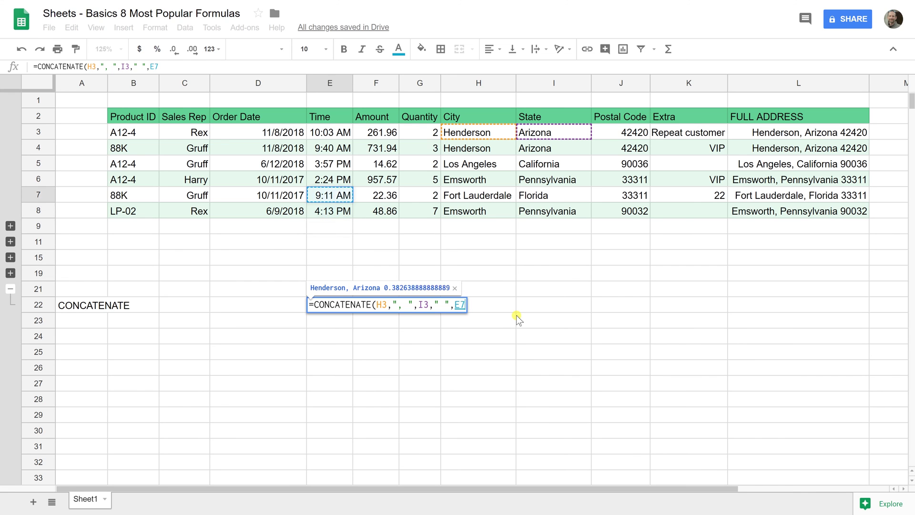
pyautogui.press('Up')
pyautogui.press('Up')
pyautogui.press('Up')
pyautogui.press('Up')
pyautogui.press('Right')
pyautogui.press('Right')
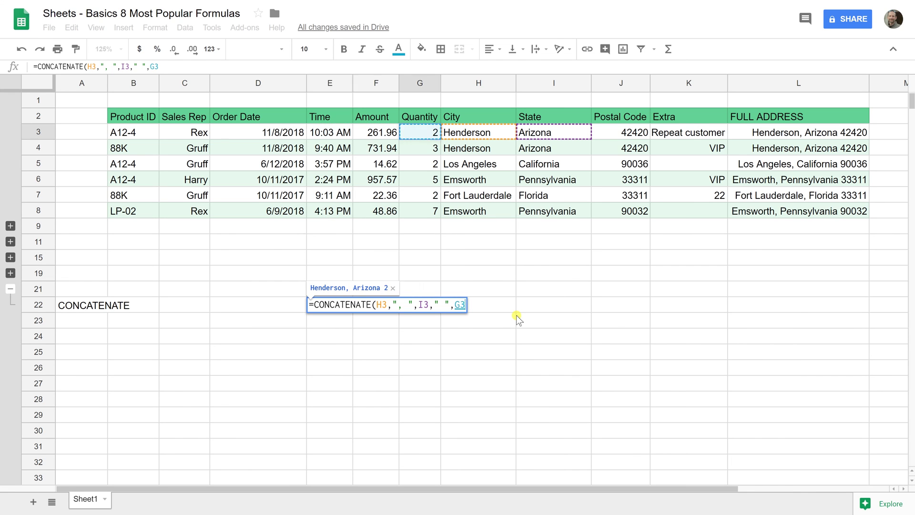
pyautogui.press('Right')
pyautogui.press('Right')
pyautogui.press('Right')
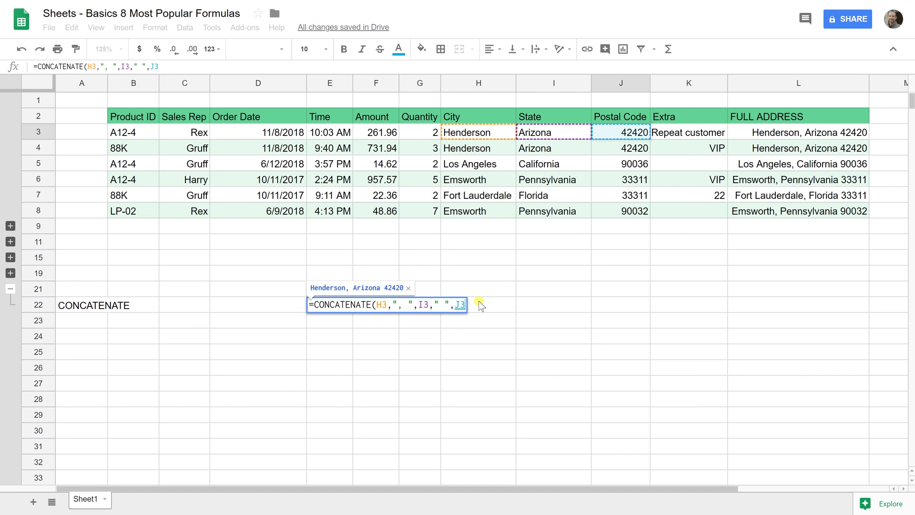
pyautogui.write(')')
pyautogui.press('Return')
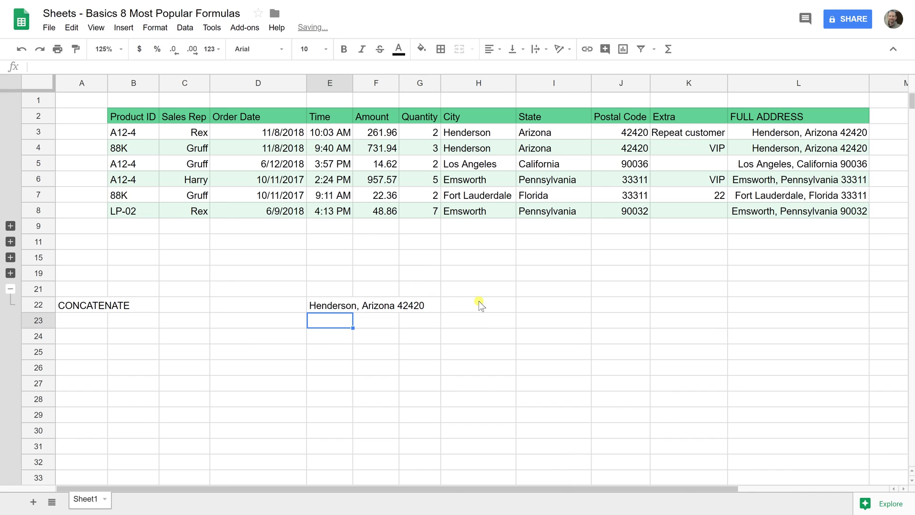
# Fill the E22 address formula down column E to row 32
pyautogui.click(334, 305)
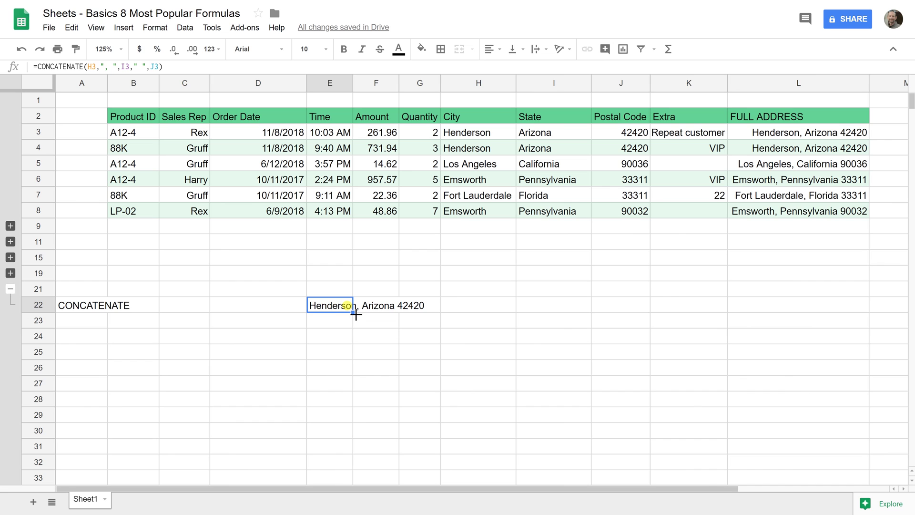
pyautogui.moveTo(356, 314); pyautogui.dragTo(354, 444)
pyautogui.moveTo(354, 444); pyautogui.dragTo(353, 465)
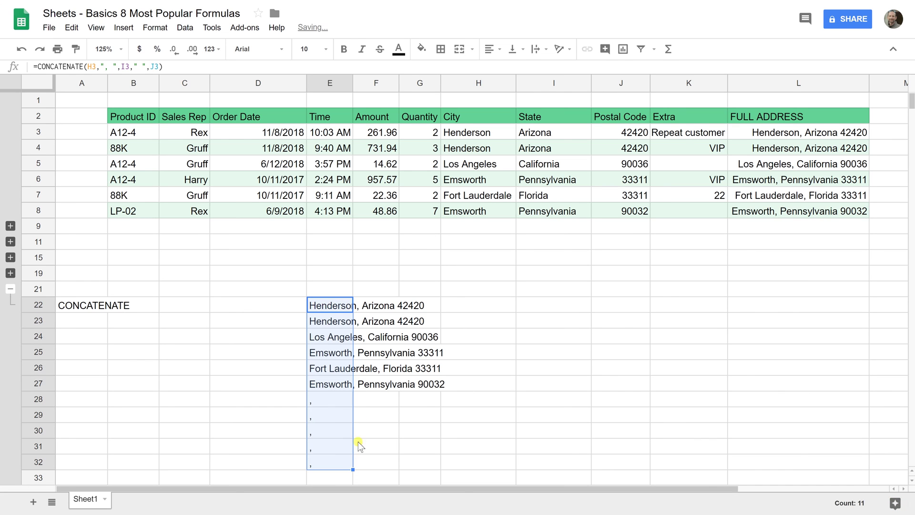
pyautogui.click(348, 305)
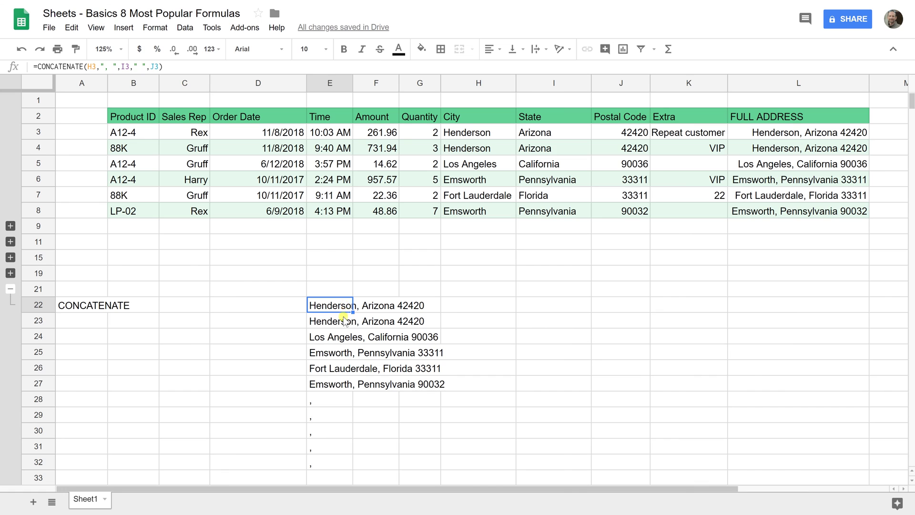
# Check the copied references in E23 and E24, then clear the comma-only results in E28:E32
pyautogui.doubleClick(344, 321)
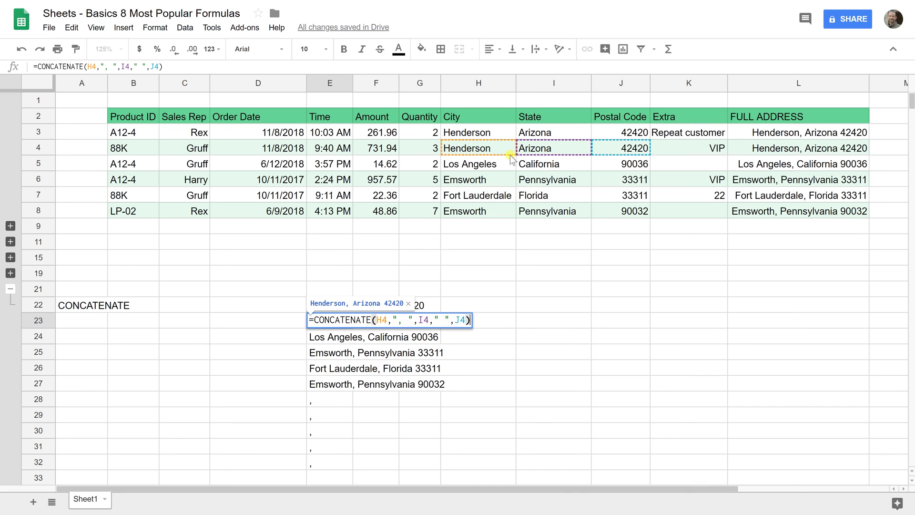
pyautogui.press('Escape')
pyautogui.doubleClick(362, 336)
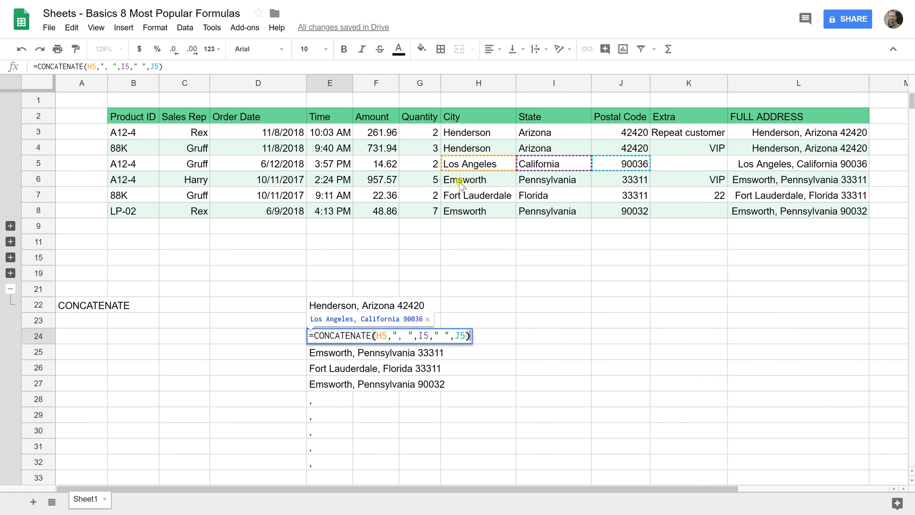
pyautogui.press('Escape')
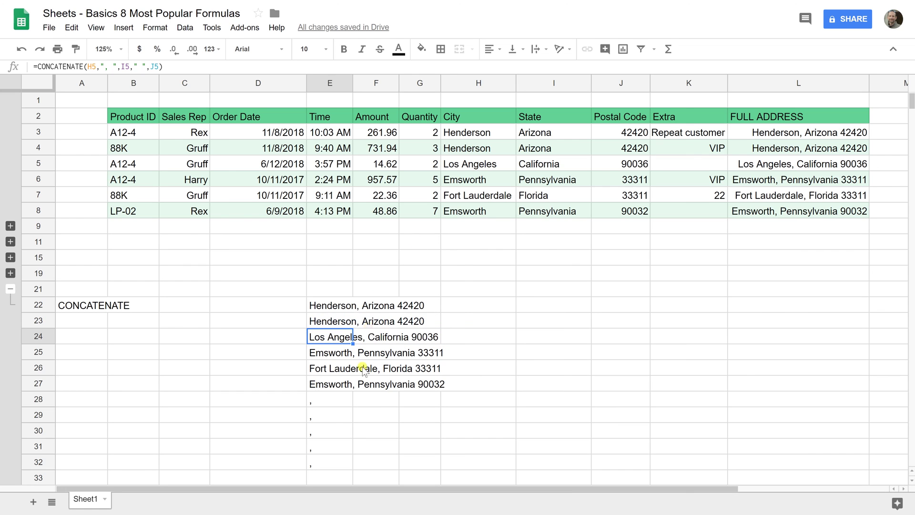
pyautogui.moveTo(343, 399); pyautogui.dragTo(339, 469)
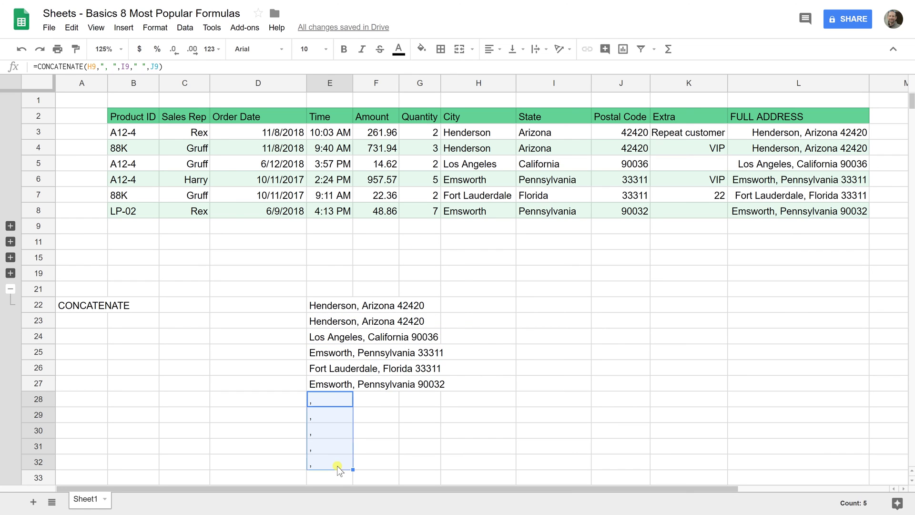
pyautogui.press('Delete')
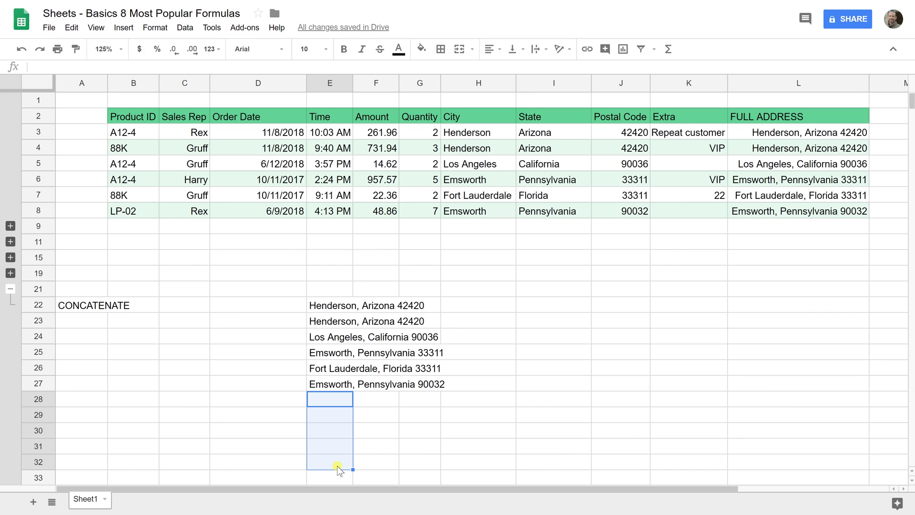
pyautogui.click(380, 417)
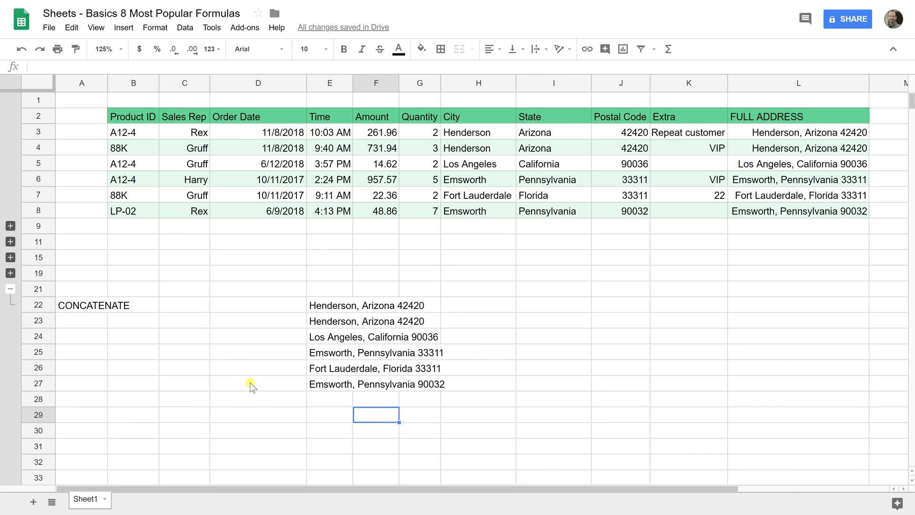
# Select empty cell D28 and bring up the Insert menu to reach the functions
pyautogui.click(252, 399)
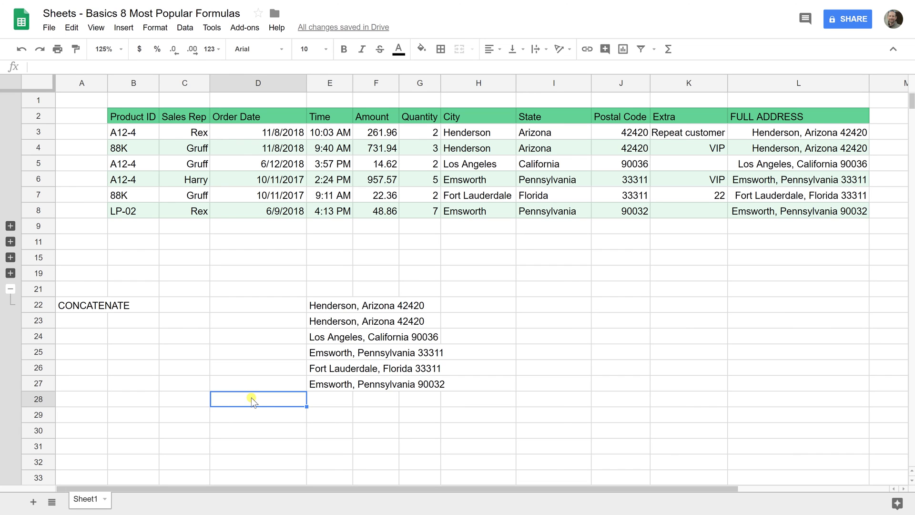
pyautogui.write('=')
pyautogui.click(123, 27)
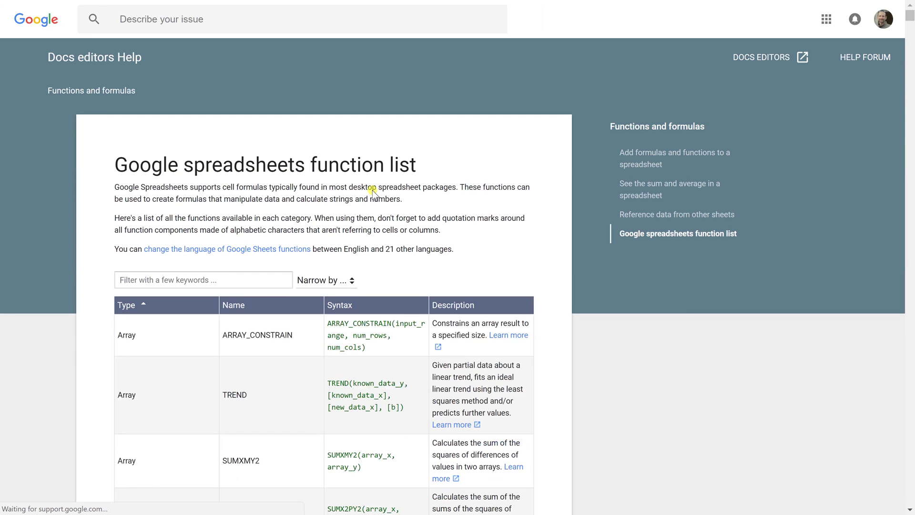
# Scroll through the Google spreadsheets function list, then return to the sheet at an empty column L cell
pyautogui.scroll(-1, 373, 193)
pyautogui.scroll(-4, 374, 197)
pyautogui.scroll(-2, 376, 203)
pyautogui.scroll(7, 376, 205)
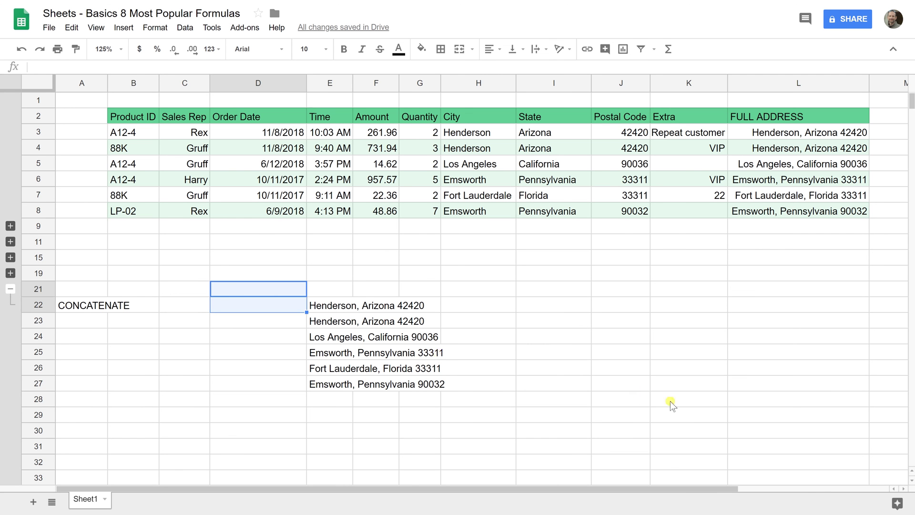
pyautogui.click(857, 446)
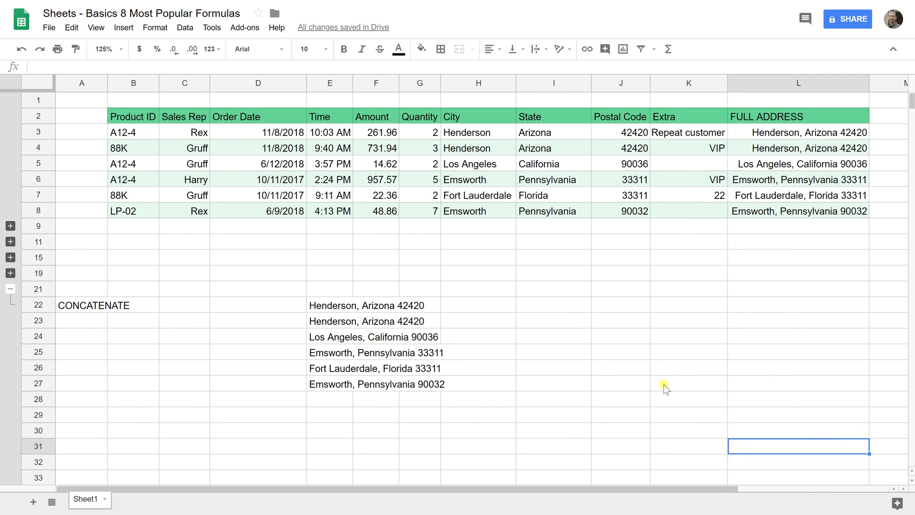